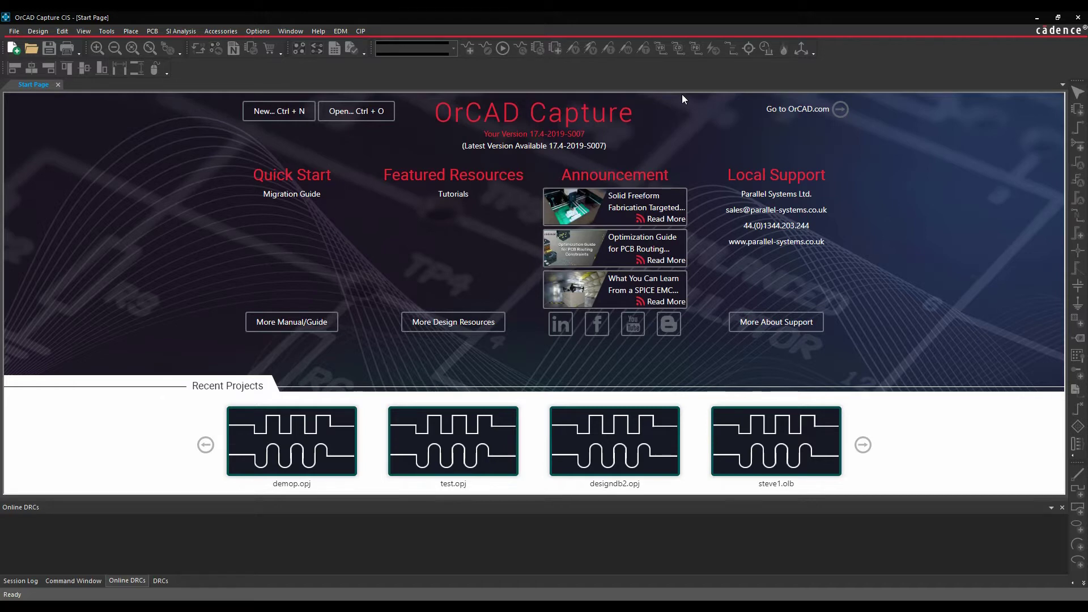
Step: Open the 64-bit ODBC Data Source Administrator from the Windows administrative tools and show its system data sources
click(1036, 17)
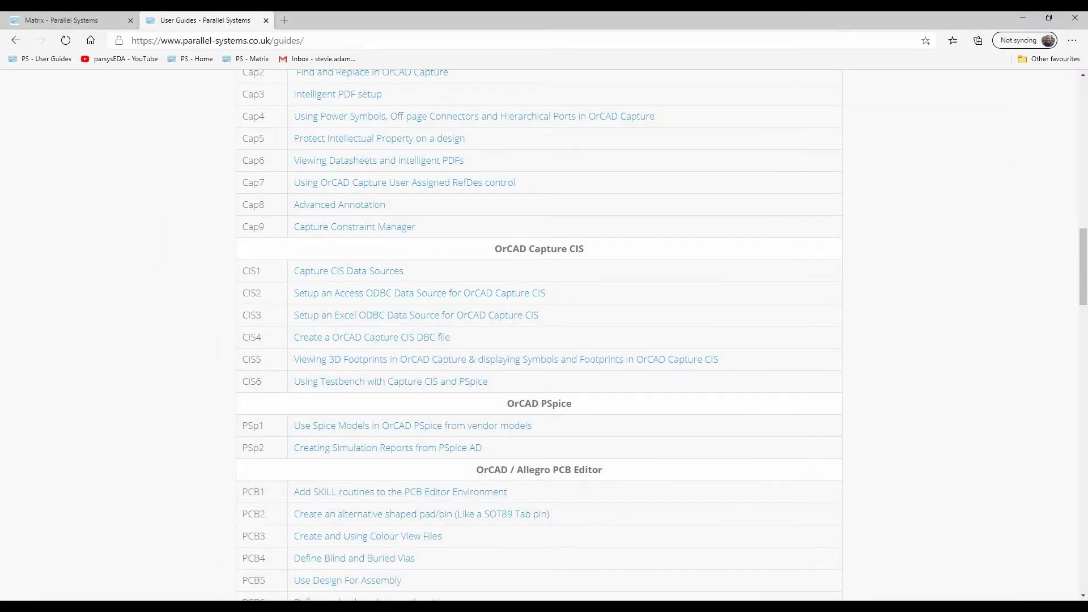
key(super)
click(212, 308)
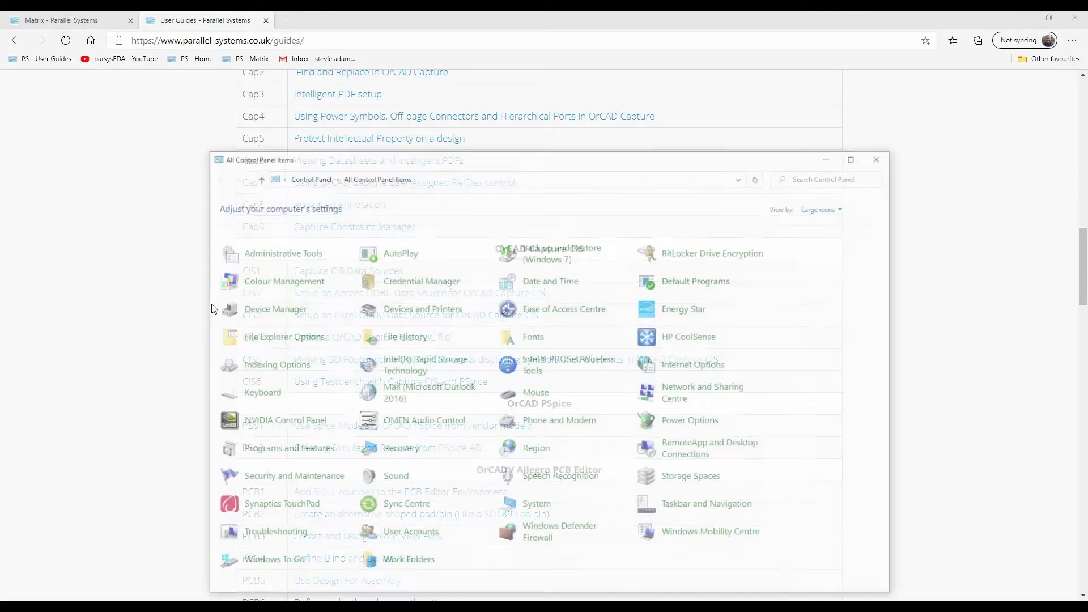
click(290, 254)
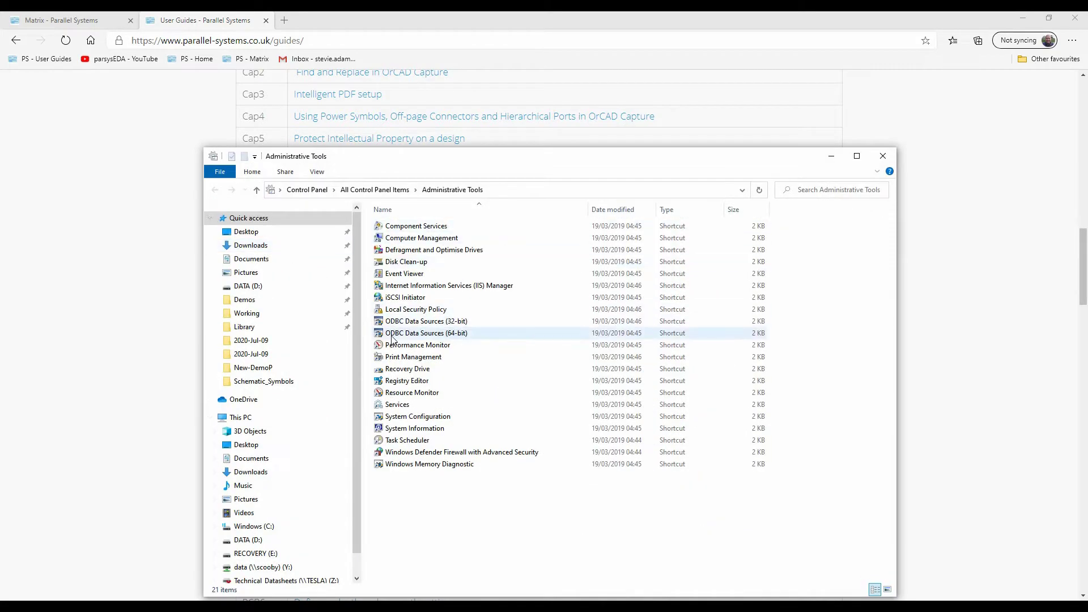
double_click(441, 335)
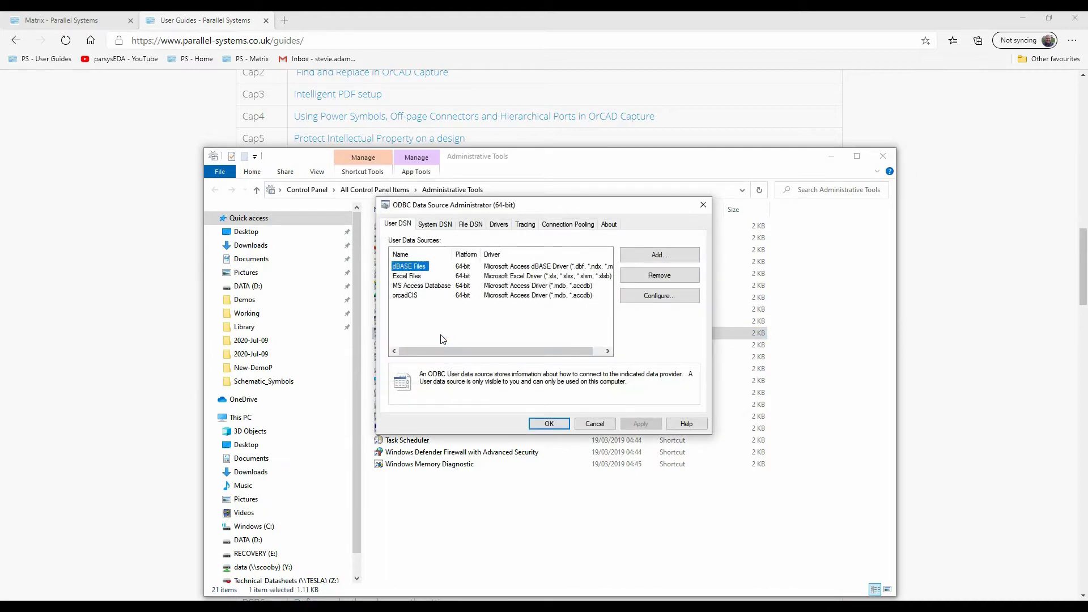
click(435, 225)
drag(486, 208, 363, 187)
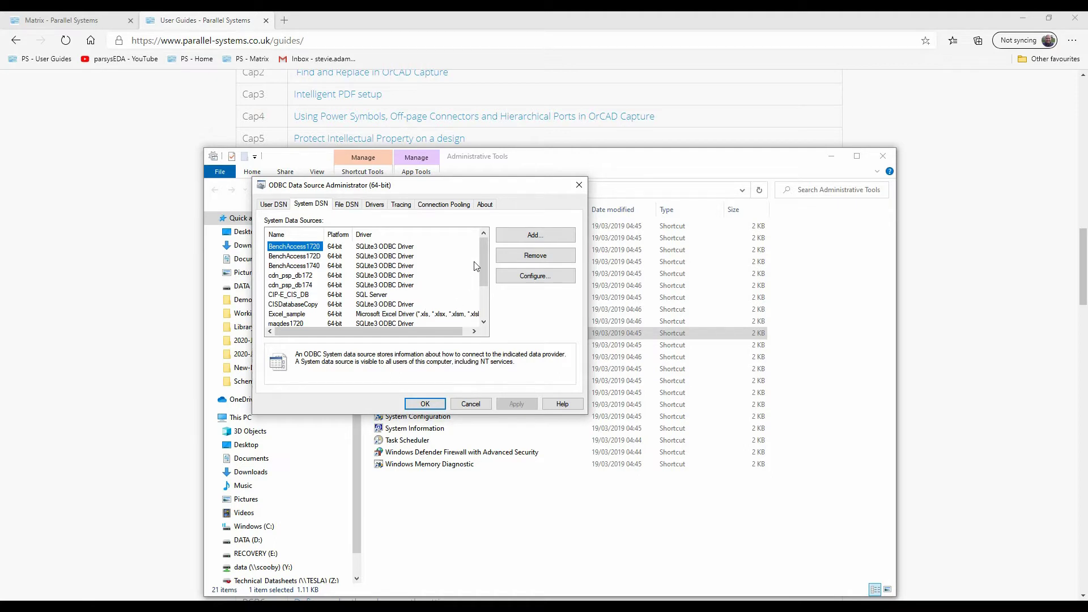
Step: Start adding a system data source and look through the available drivers, including the Microsoft Access and Excel ones
click(549, 238)
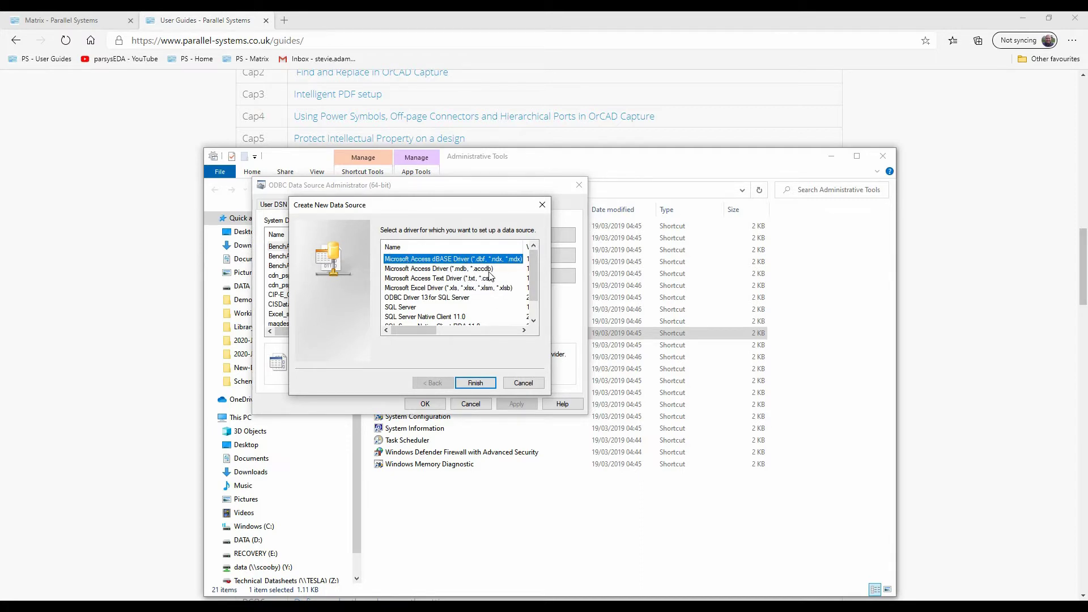
scroll(420, 303, down, 1)
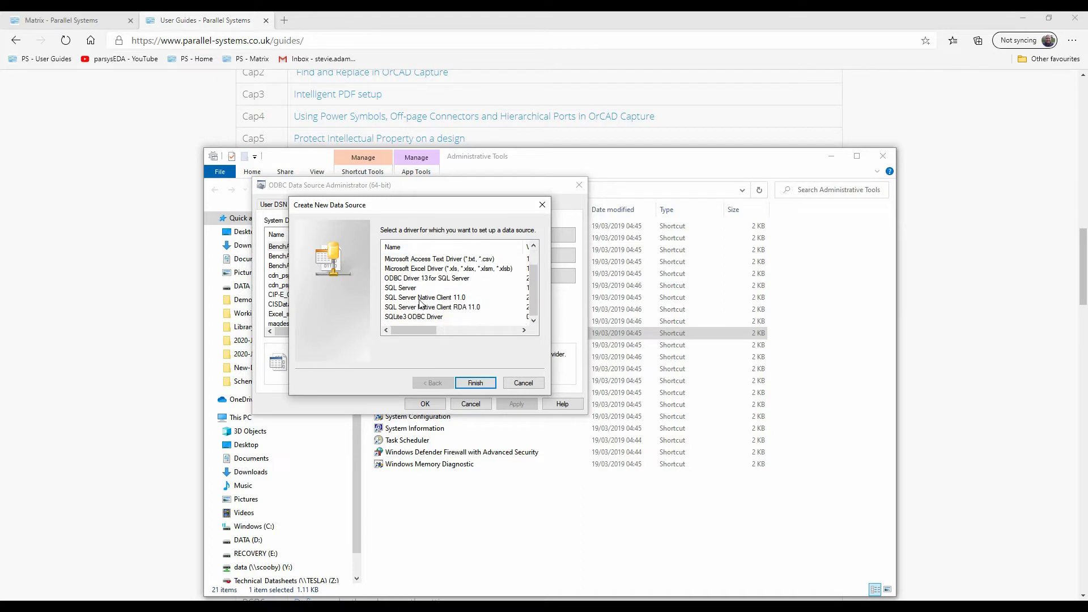
scroll(434, 319, up, 1)
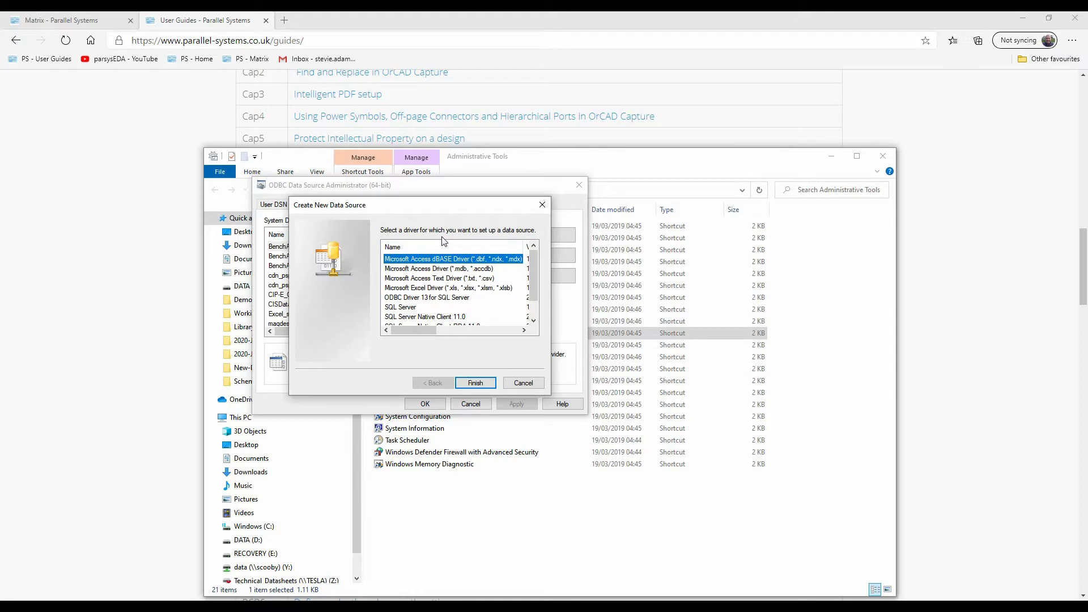
click(457, 270)
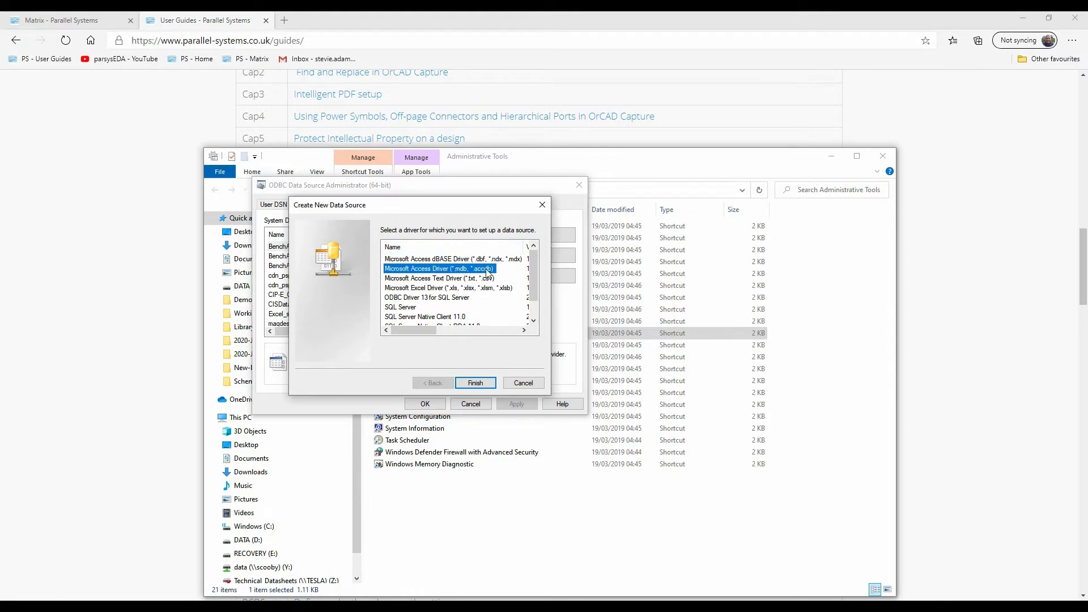
click(454, 289)
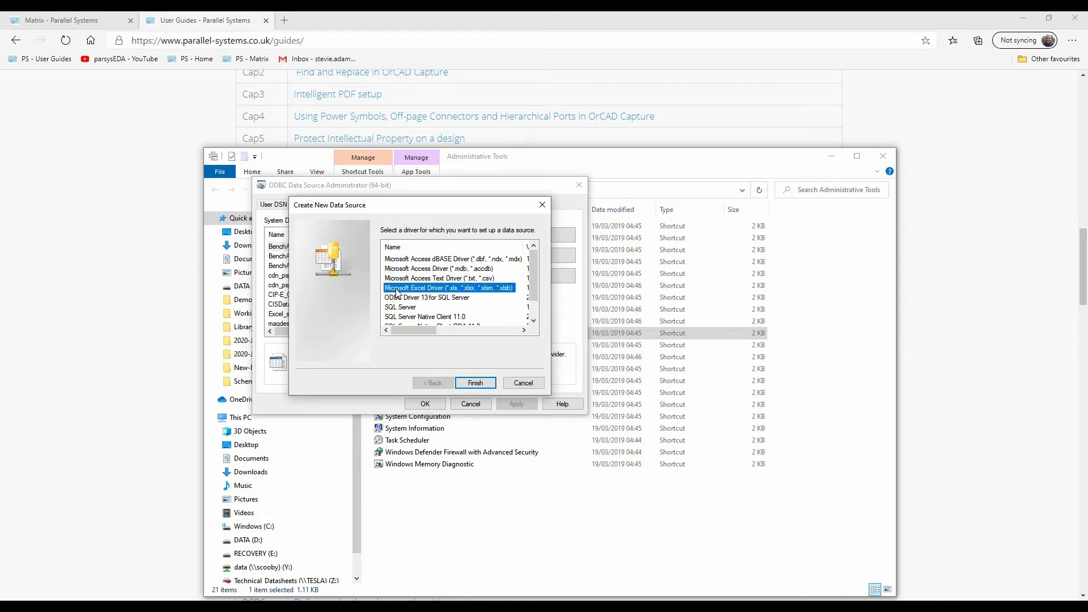
Step: Switch to the browser and read the Capture CIS Data Sources guide on the Parallel Systems user guides page
click(443, 16)
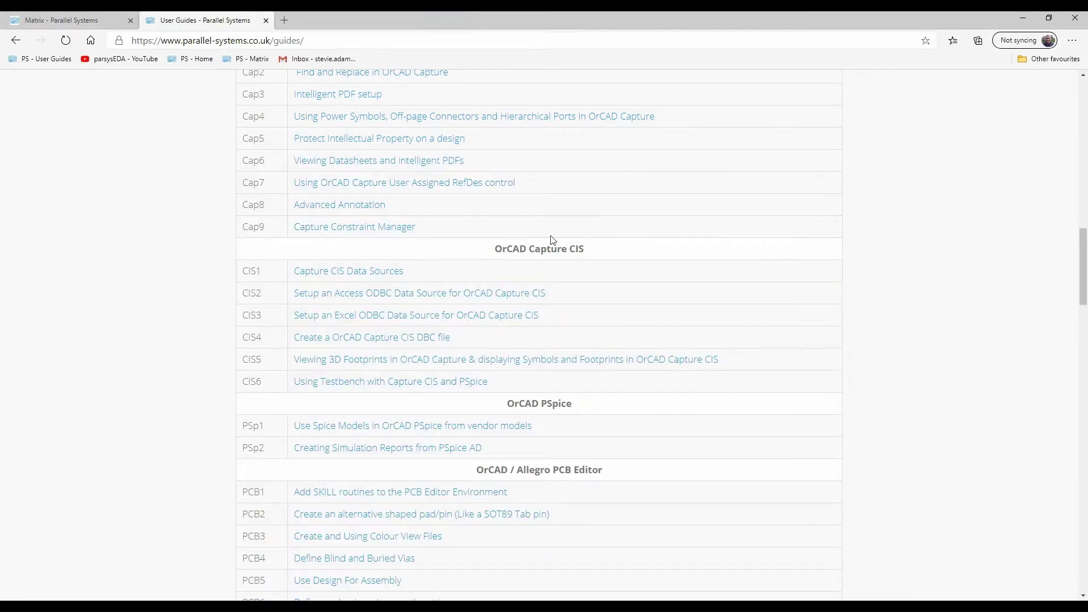
scroll(540, 253, up, 3)
scroll(540, 253, up, 3)
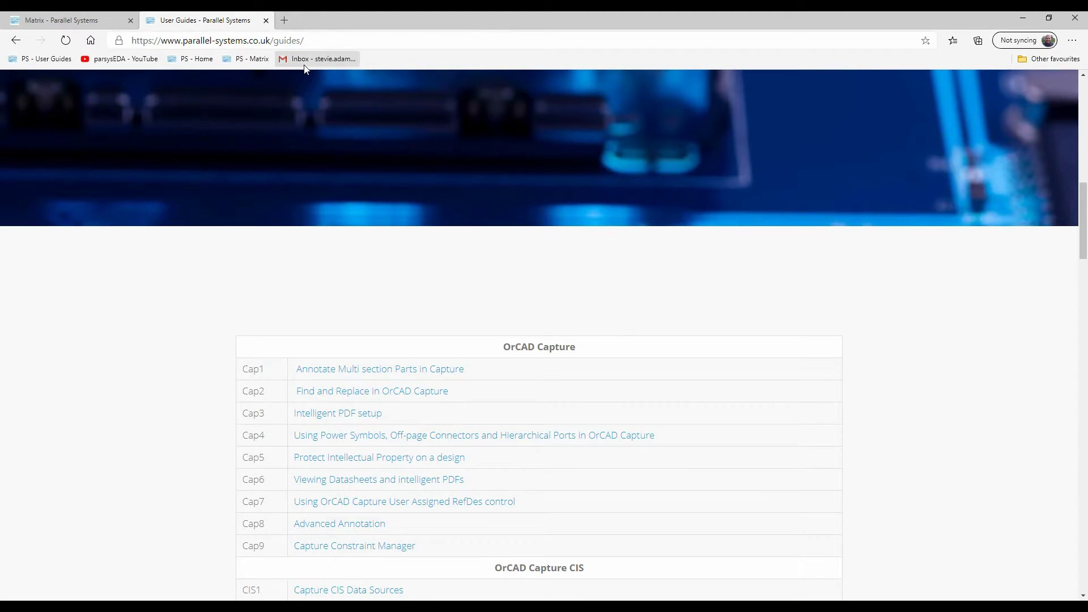
scroll(424, 319, down, 3)
scroll(424, 319, down, 3)
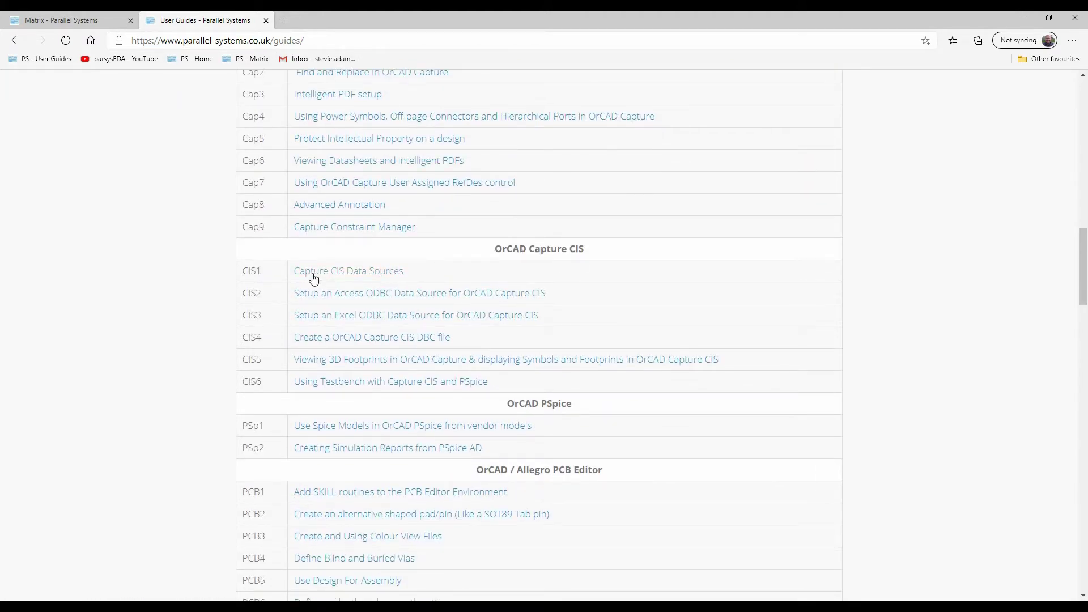
click(377, 274)
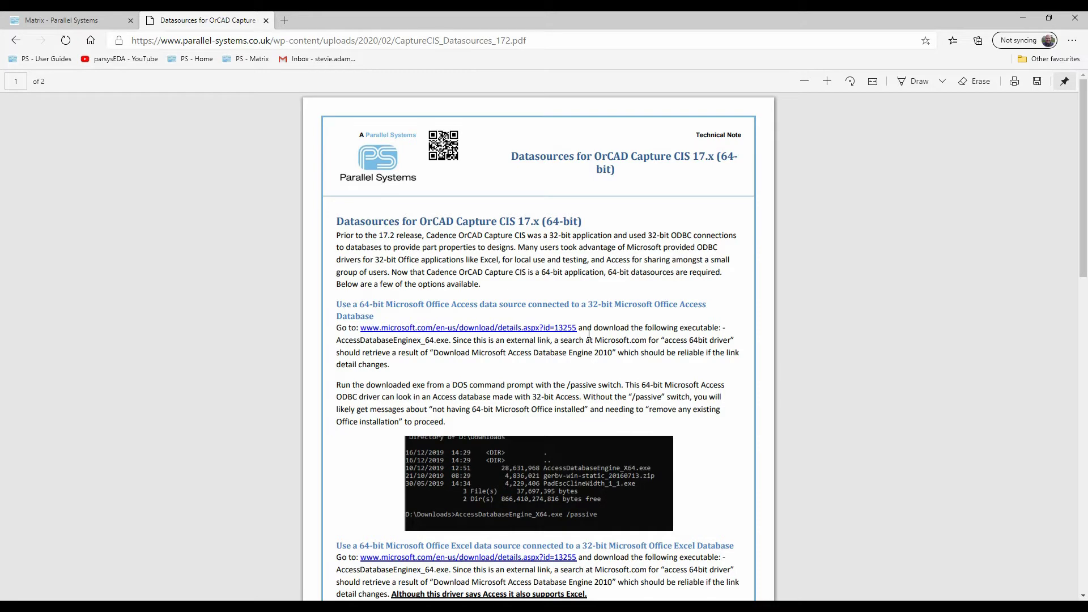
scroll(578, 321, down, 1)
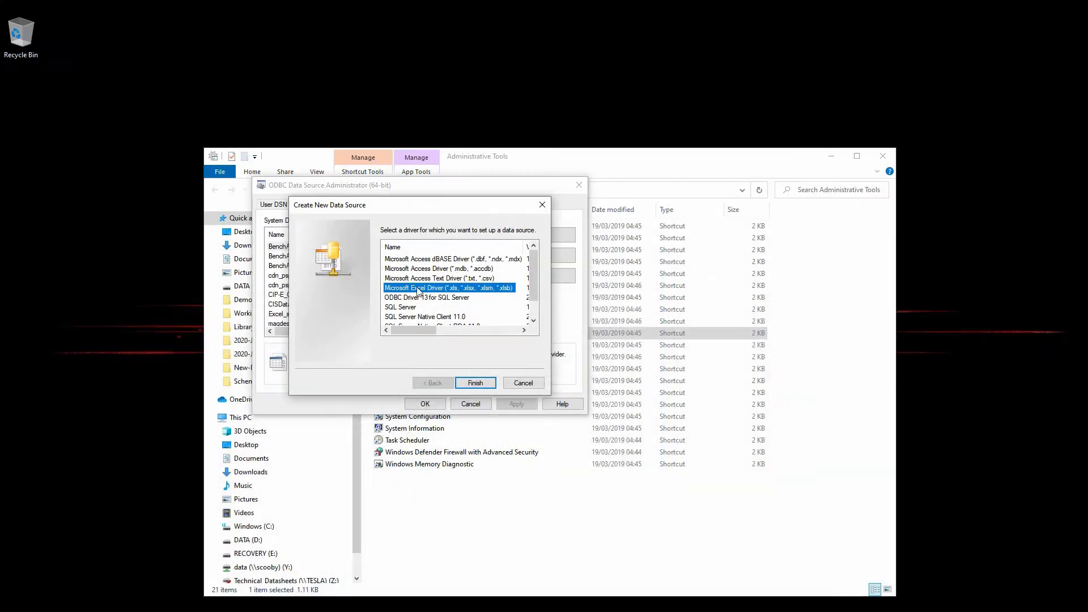
Step: Use the Microsoft Access Driver (*.mdb, *.accdb) for the new data source, with MyDB as both its name and description
click(470, 270)
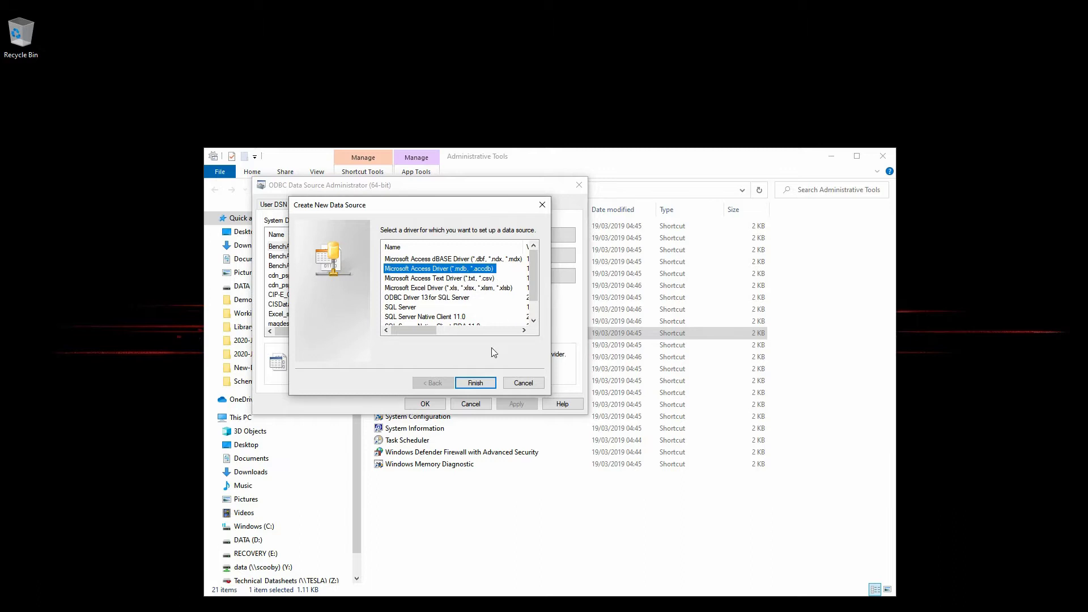
click(487, 385)
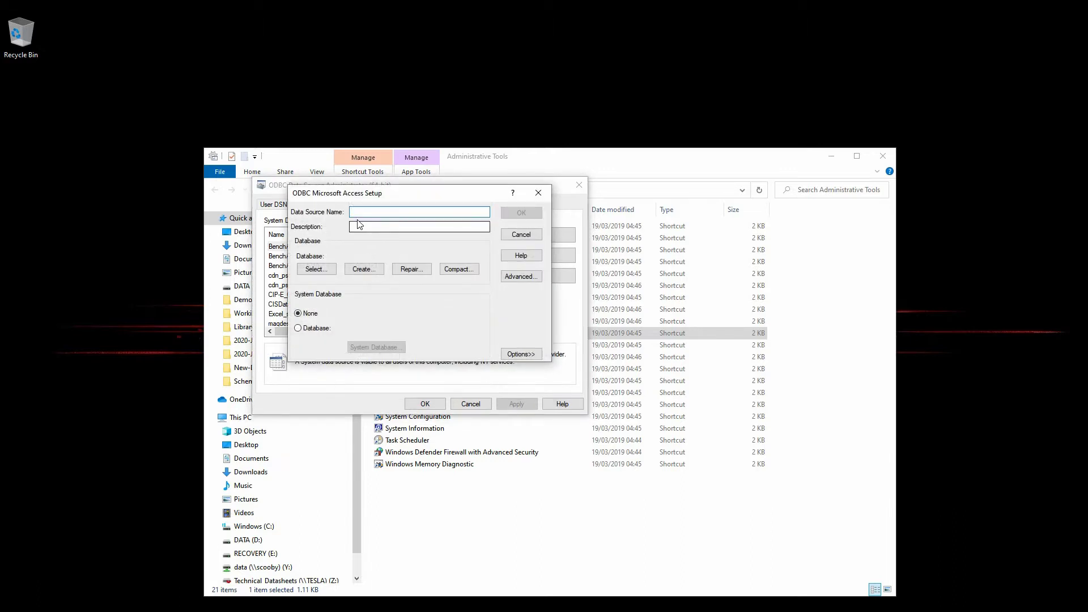
text(My)
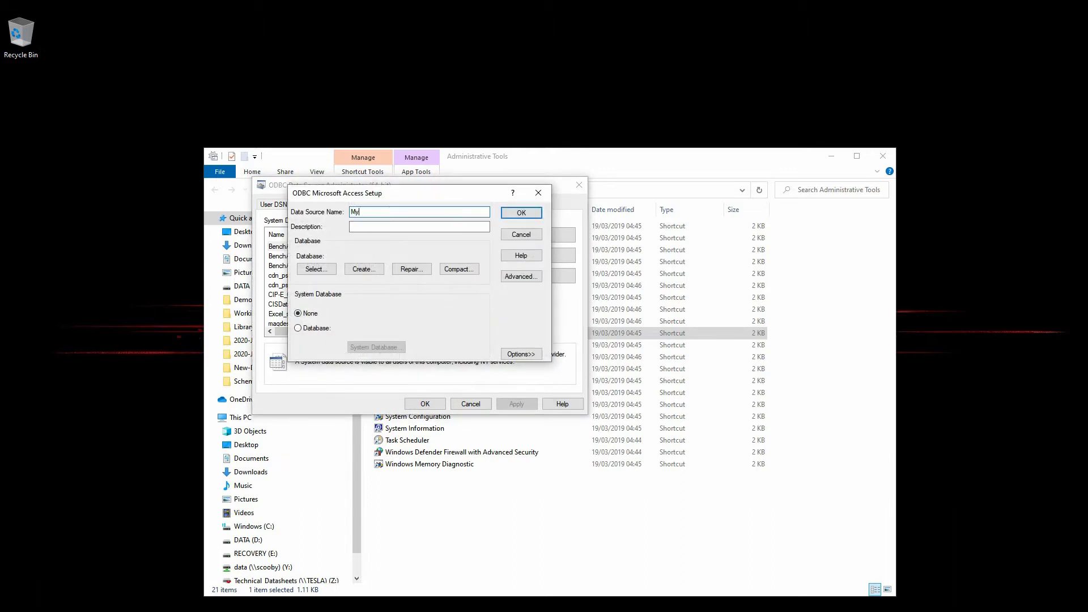
text(DB)
drag(371, 212, 326, 217)
key(ctrl+c)
click(359, 225)
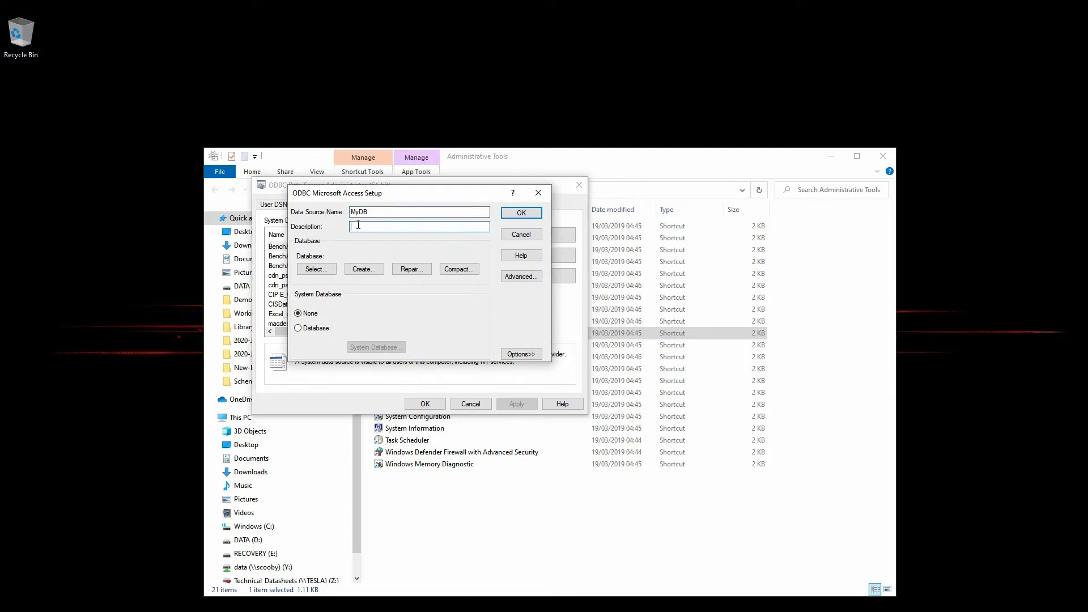
key(ctrl+v)
Step: Select CIS_QuickStart_DB.mdb from D:\Working\CISQuickStart as the database for the data source
click(316, 269)
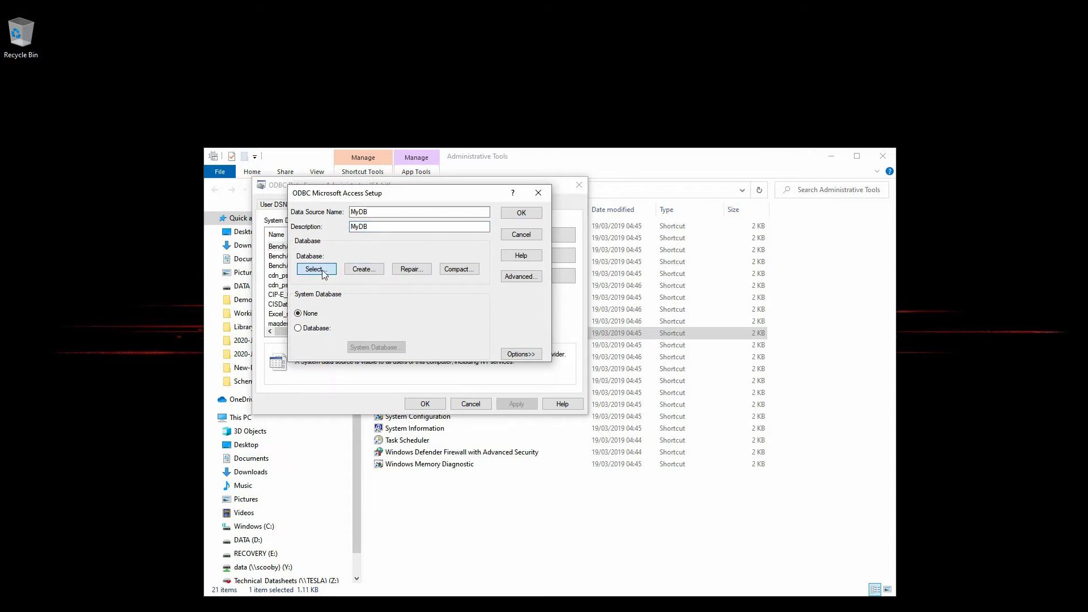
click(439, 337)
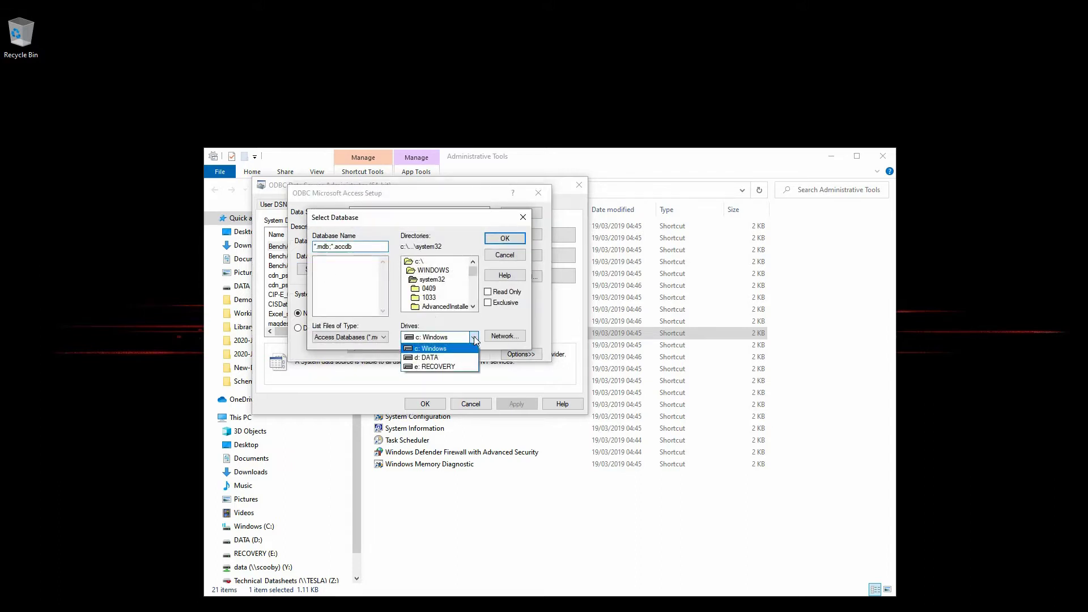
click(431, 355)
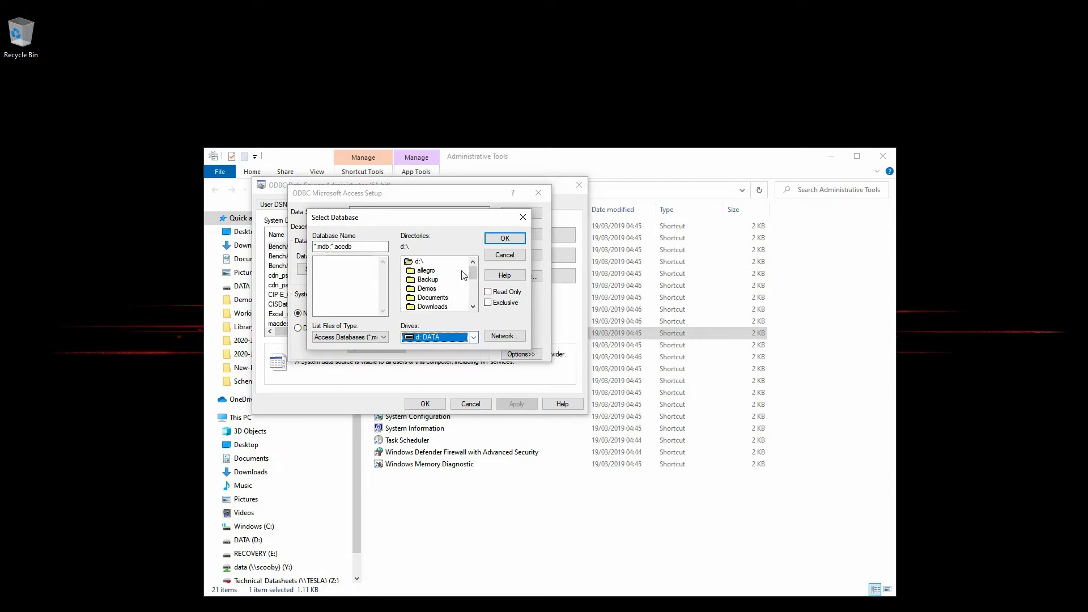
drag(472, 274, 473, 297)
double_click(428, 307)
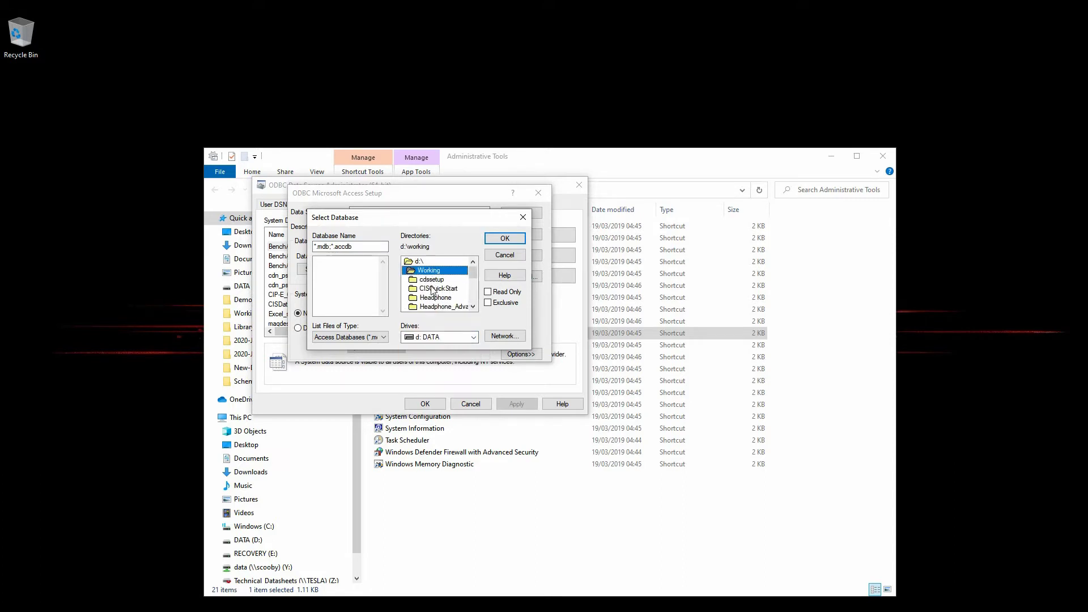
double_click(436, 279)
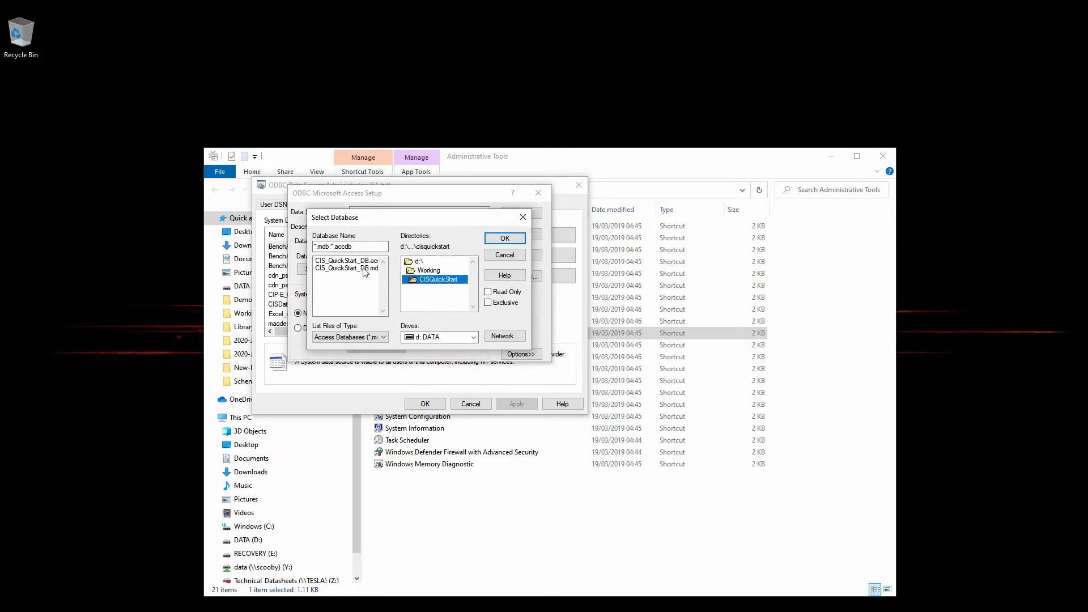
click(373, 268)
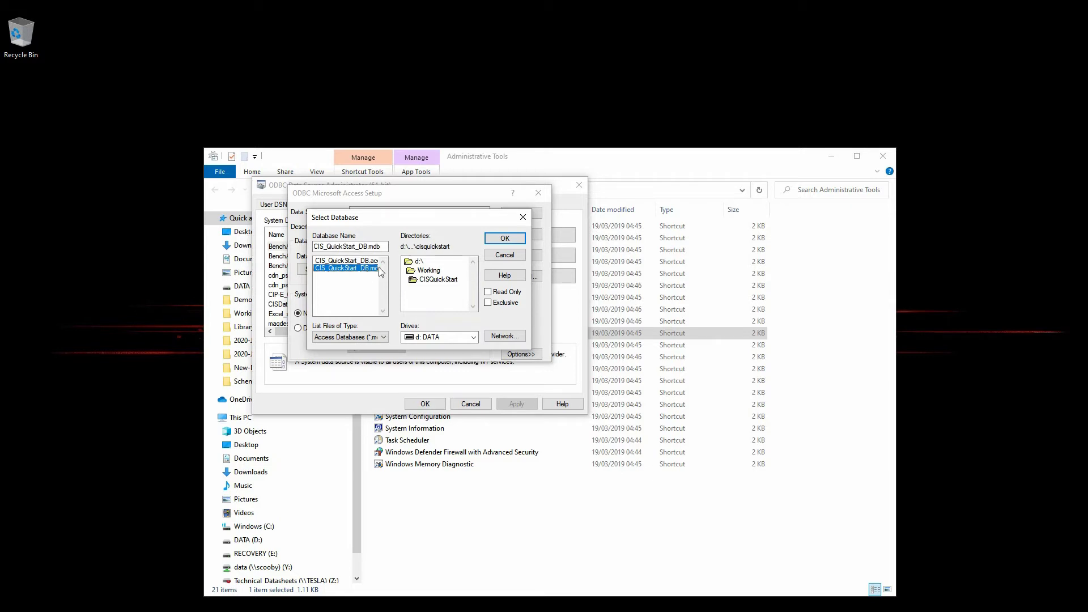
click(506, 239)
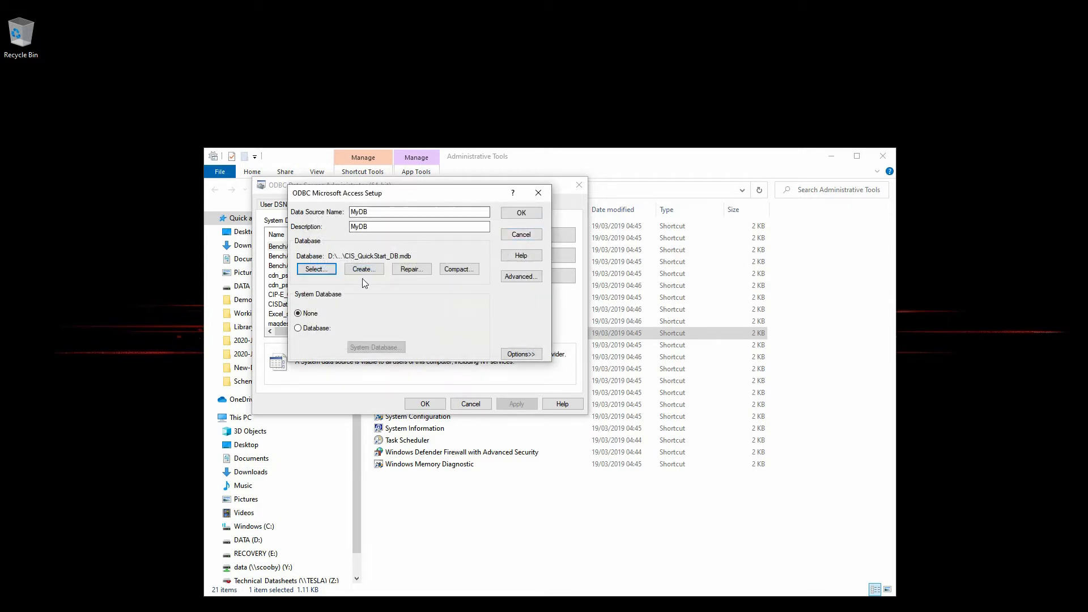
Step: Save the MyDB data source, check it in the system list, and close the ODBC administrator and Administrative Tools
click(519, 214)
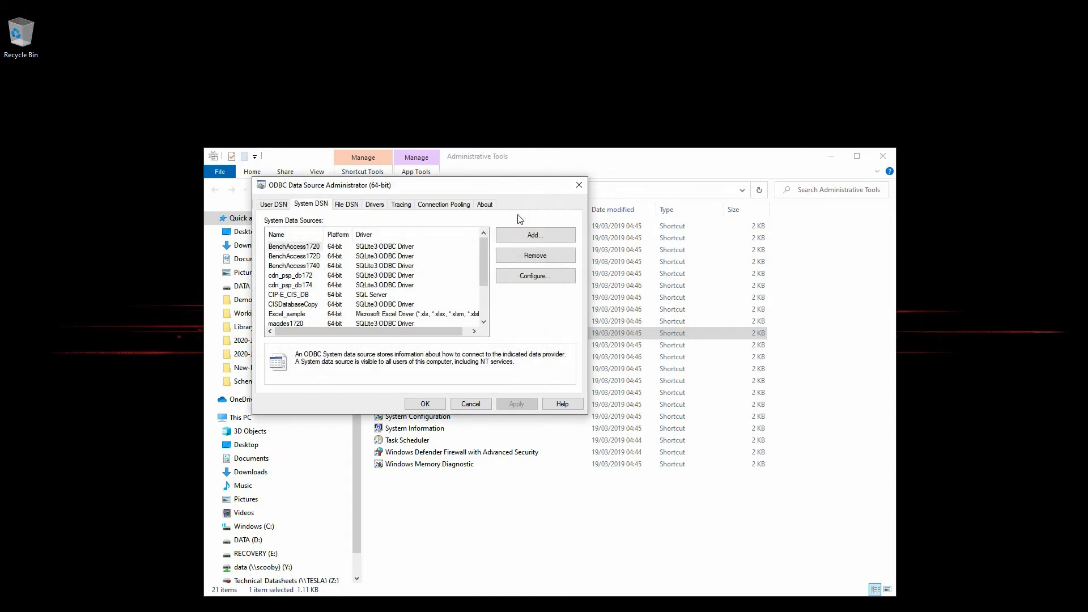
scroll(425, 270, down, 2)
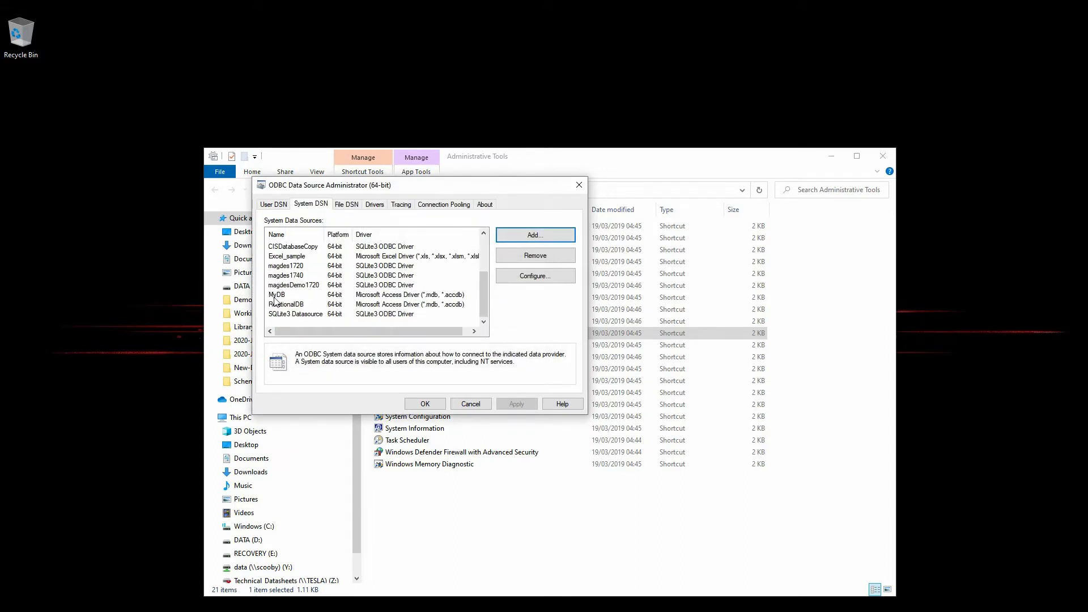
click(433, 405)
click(884, 156)
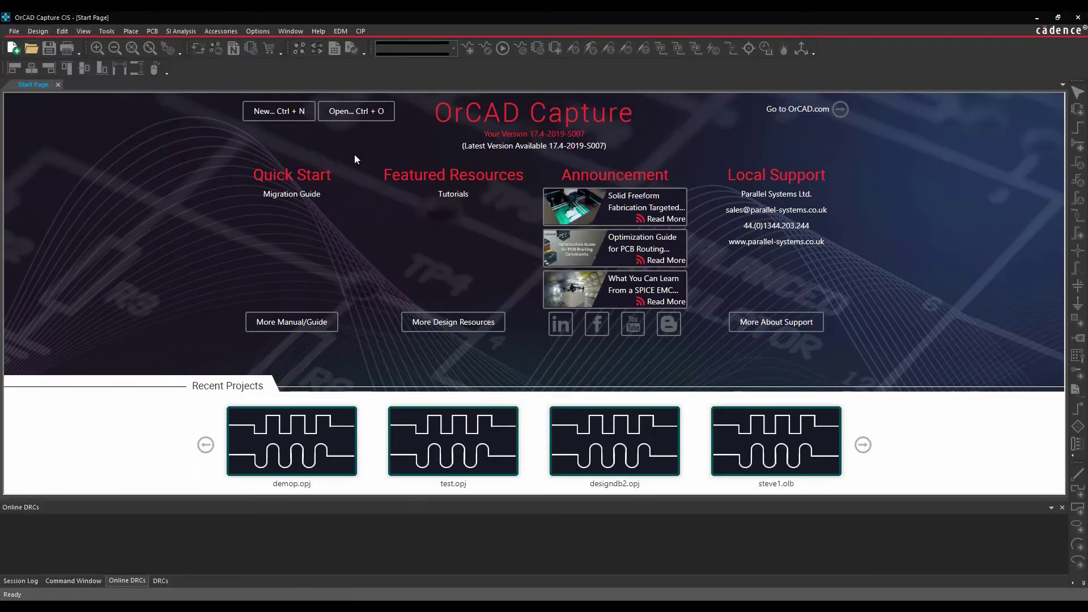
Step: Create a new project named test1 in OrCAD Capture CIS
click(286, 112)
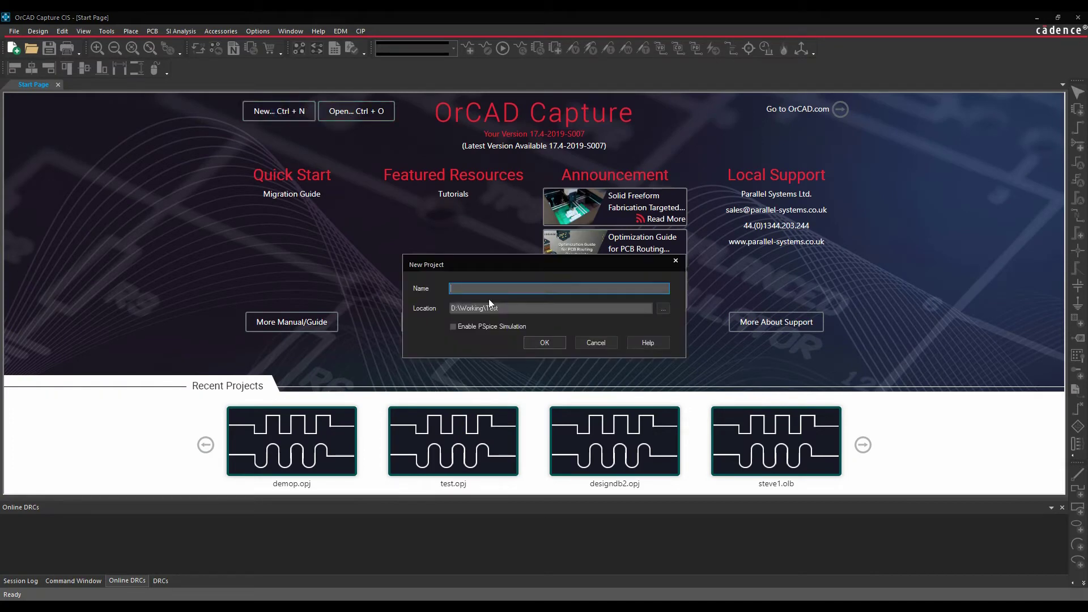
text(test1)
key(Return)
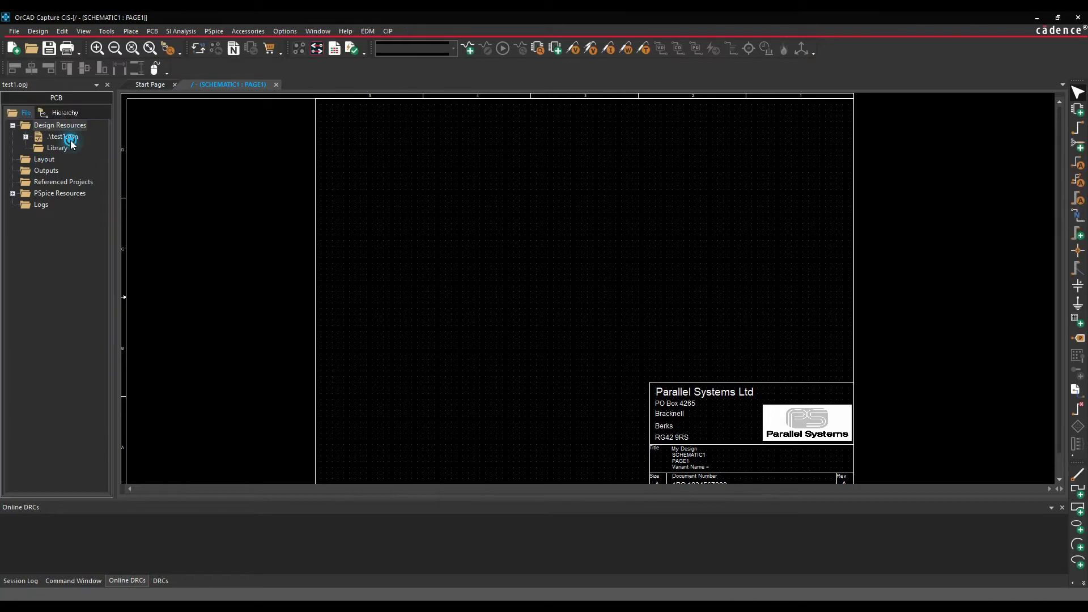
Step: Open the Database Configuration Wizard for a new CIS configuration file
click(318, 32)
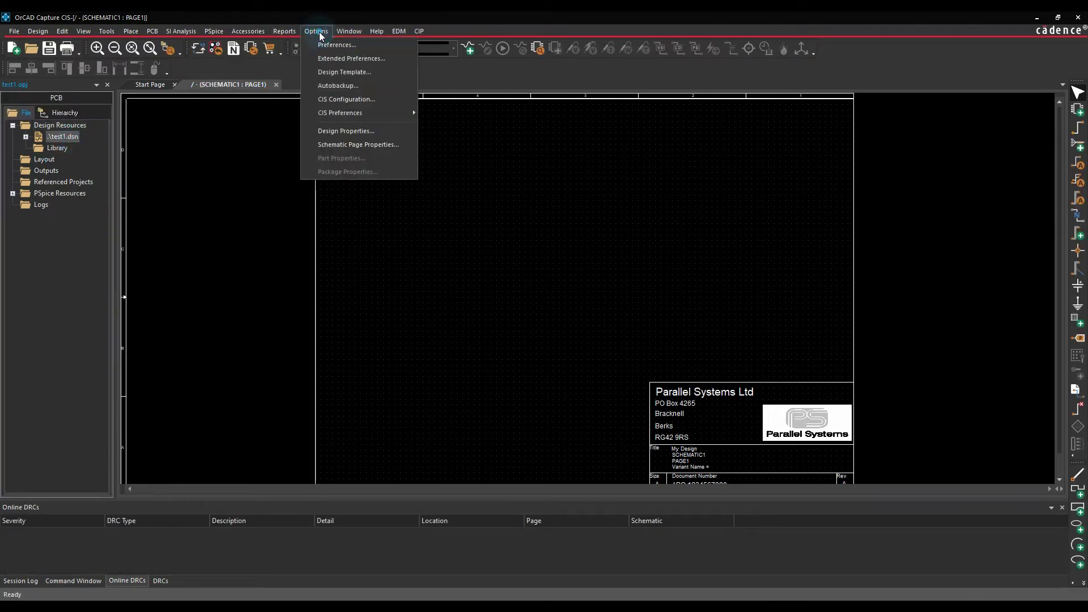
click(343, 101)
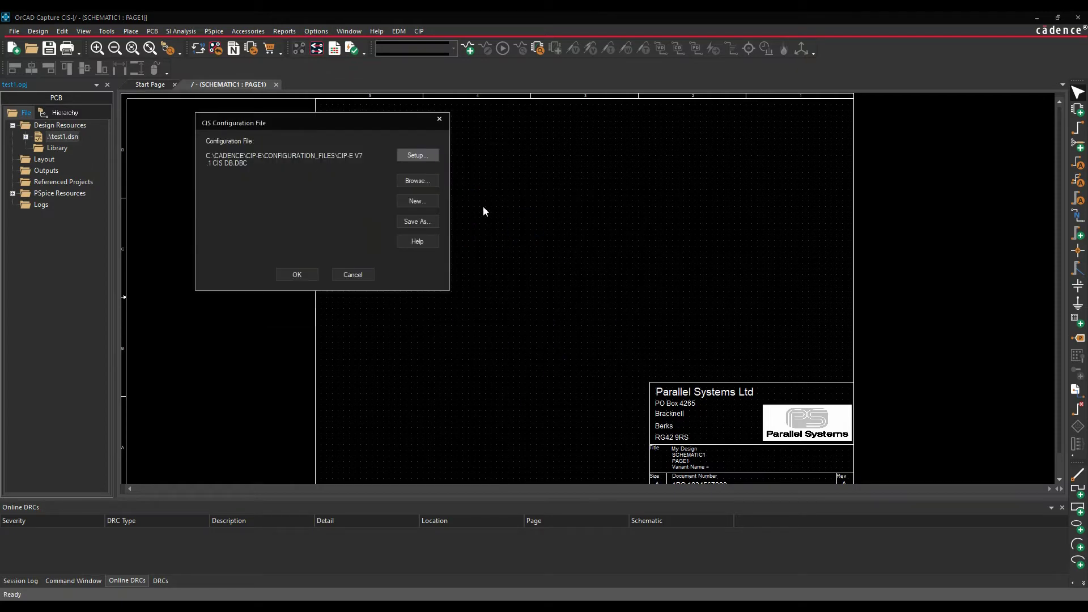
click(420, 202)
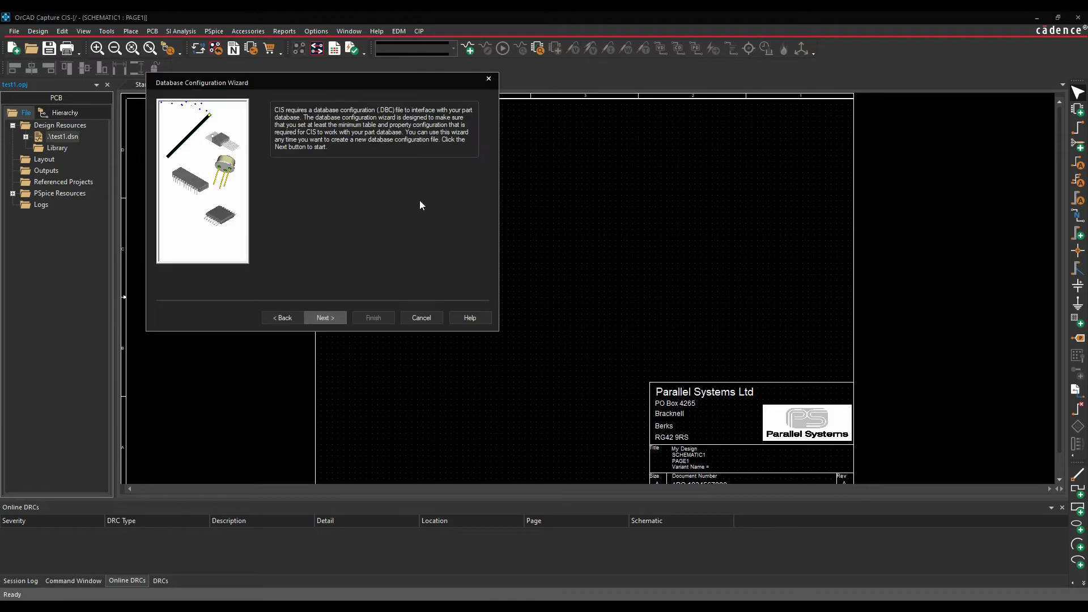
drag(369, 80, 391, 151)
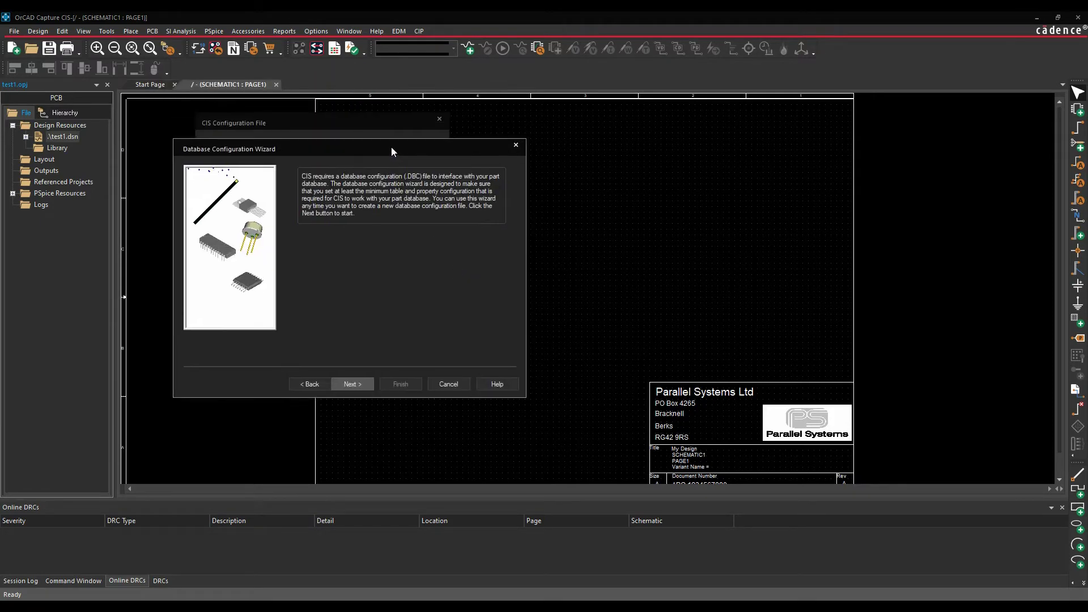
Step: Choose MyDB as the ODBC data source for the new CIS database configuration
click(359, 385)
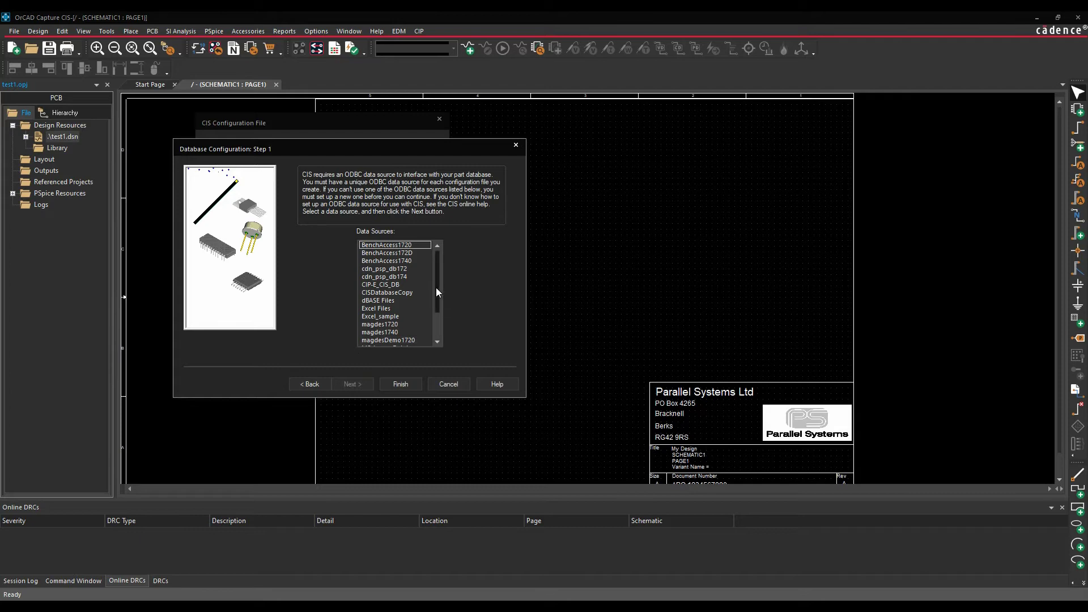
drag(436, 288, 439, 332)
click(367, 317)
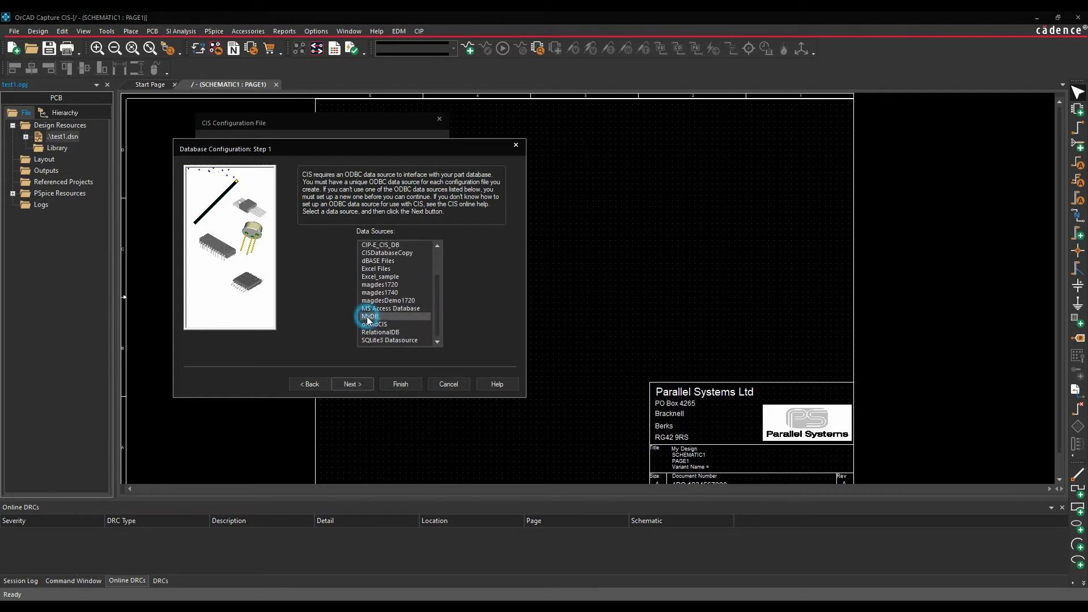
click(360, 383)
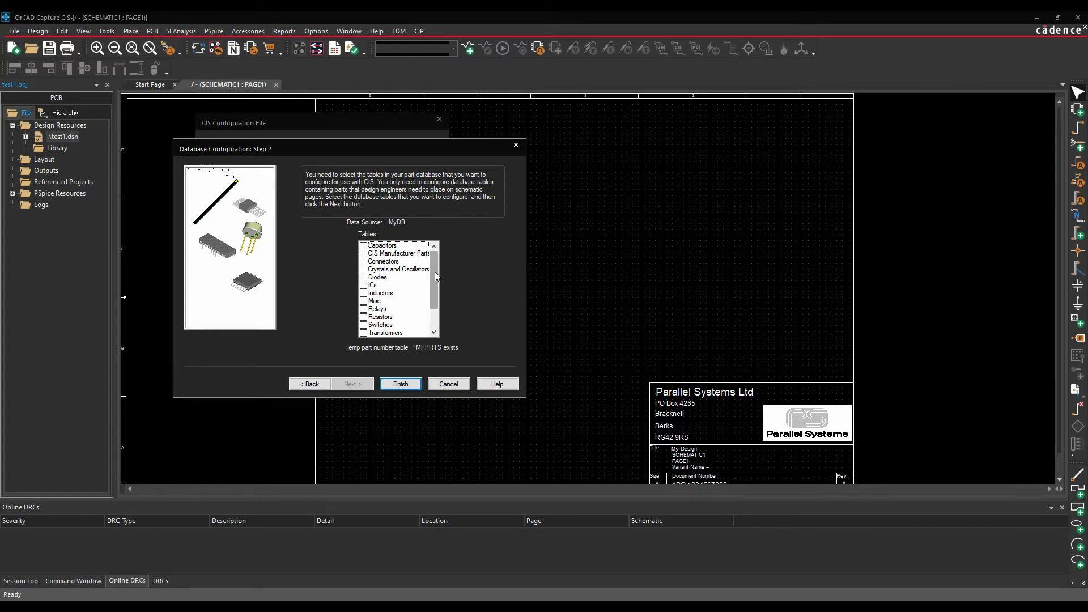
Step: Include the Capacitors, Diodes and ICs tables in the database configuration
drag(435, 271, 448, 254)
click(363, 246)
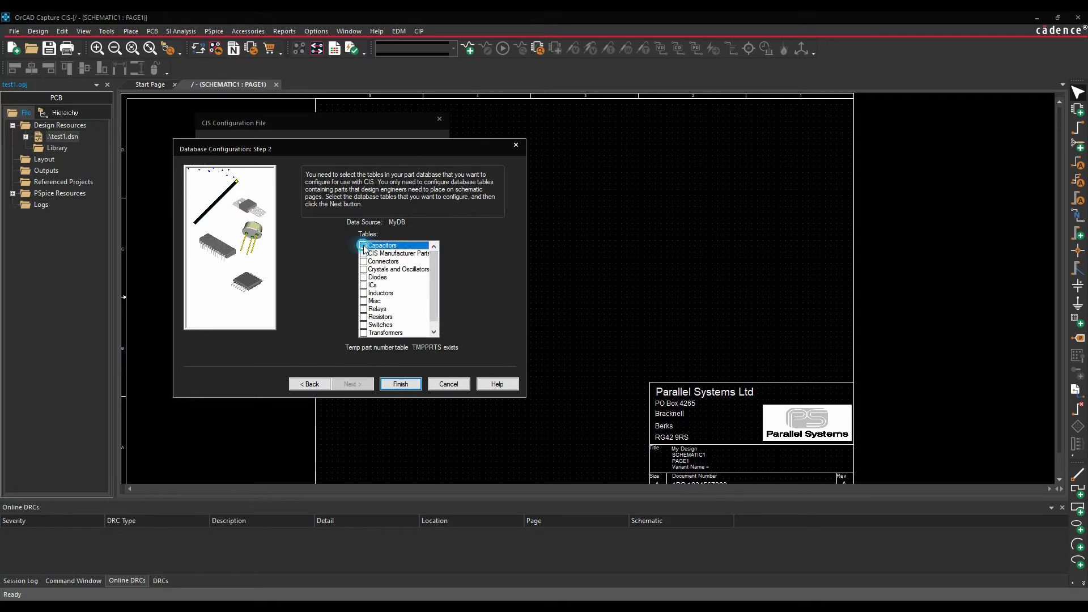
click(363, 277)
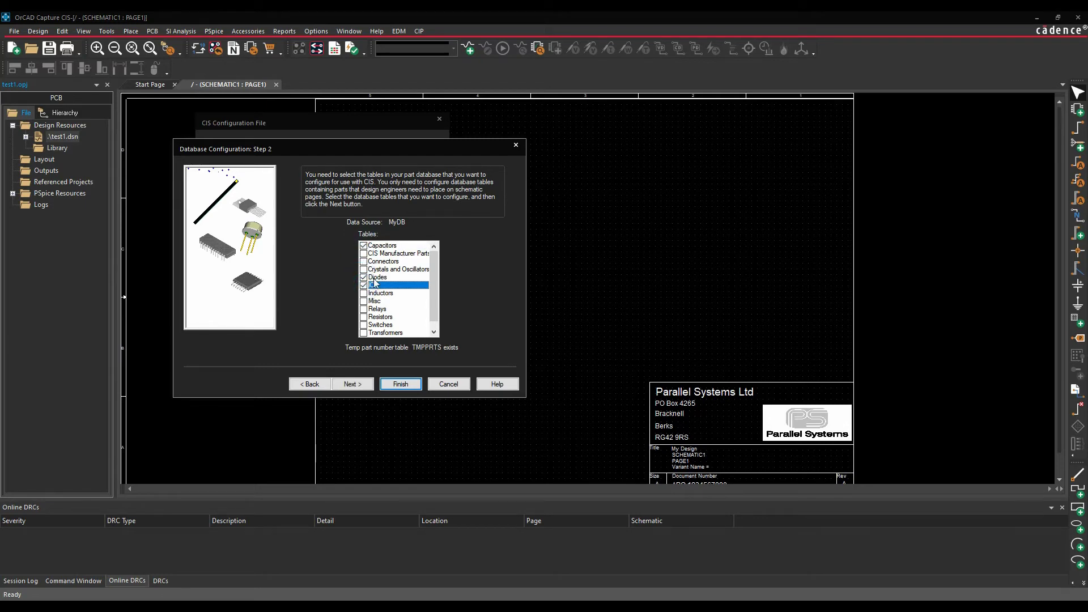
click(363, 387)
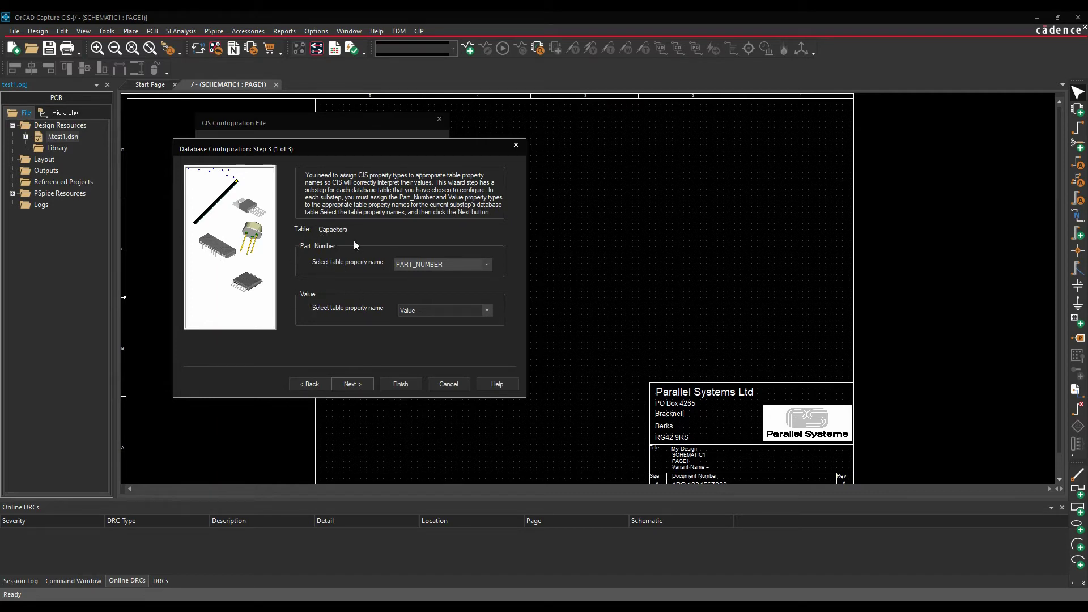
Step: Assign Part_Number to PART_NUMBER for Capacitors, and accept the part number and Value mappings for the Capacitors, Diodes and ICs tables
click(460, 268)
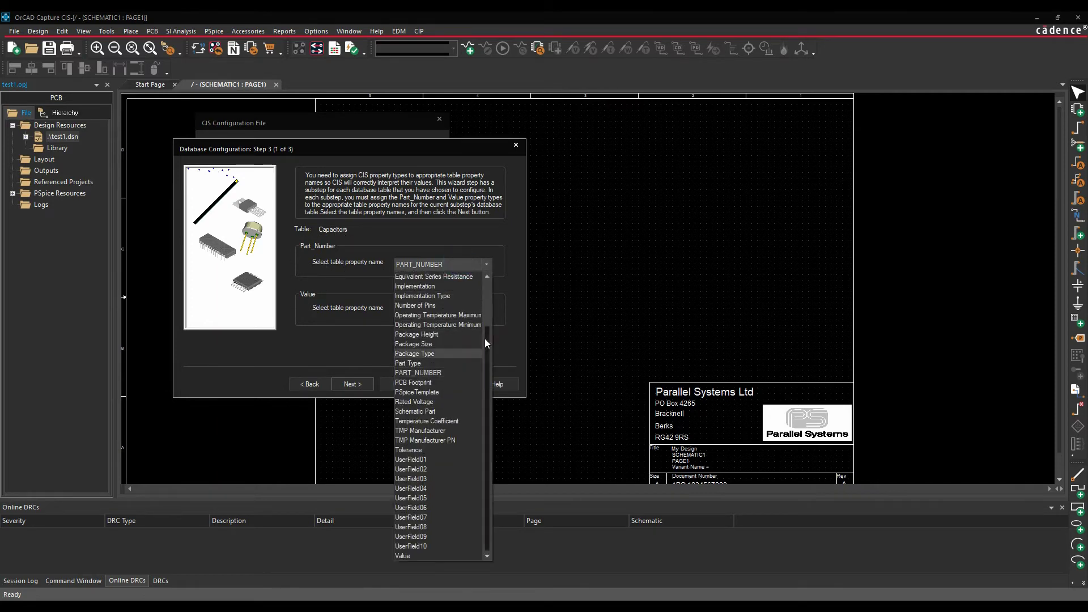
click(489, 315)
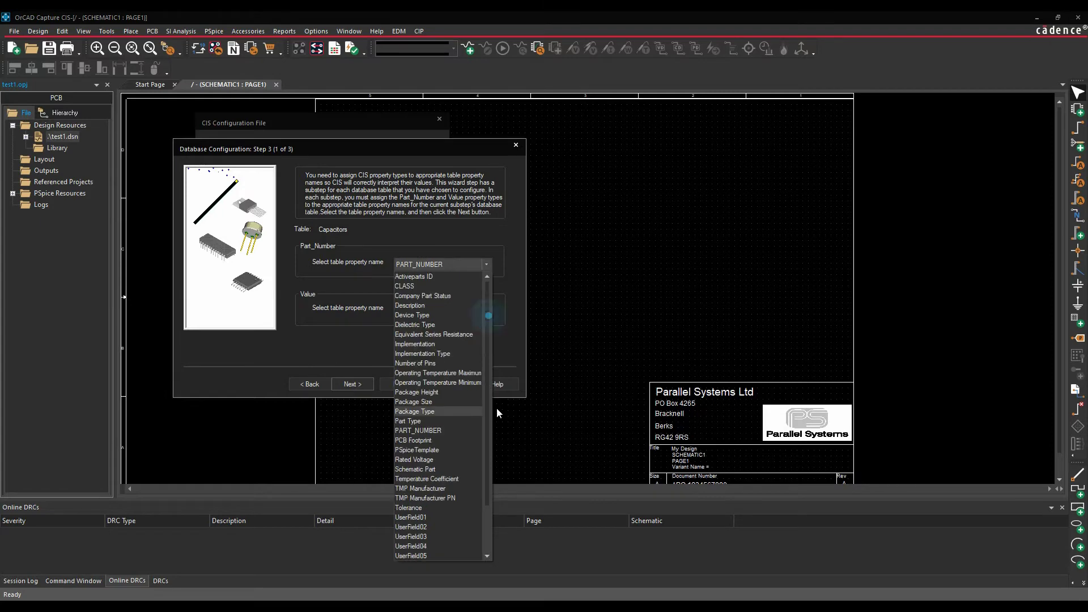
click(489, 512)
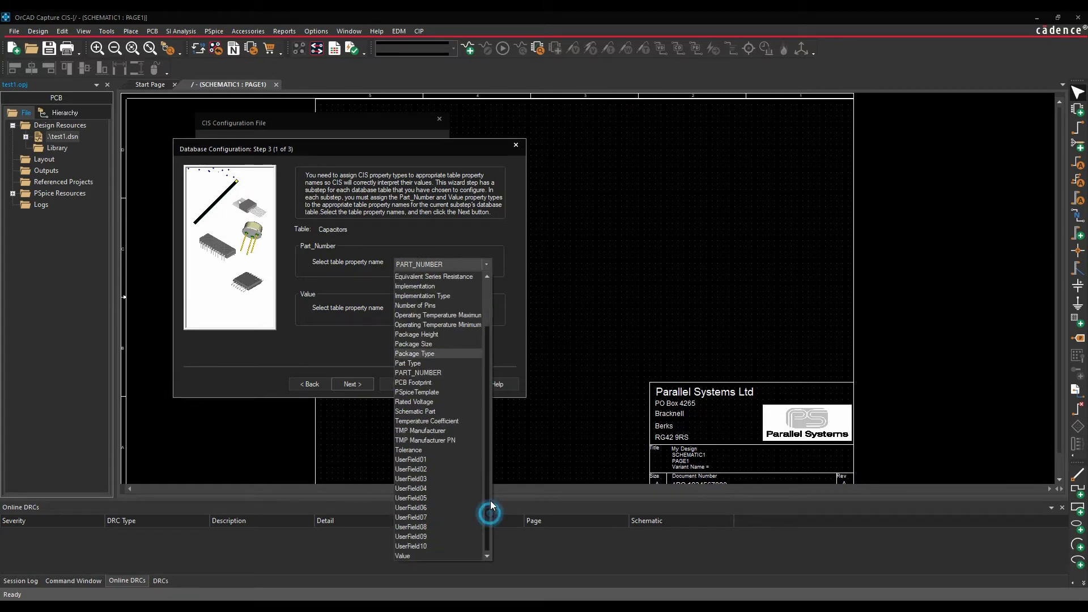
click(434, 375)
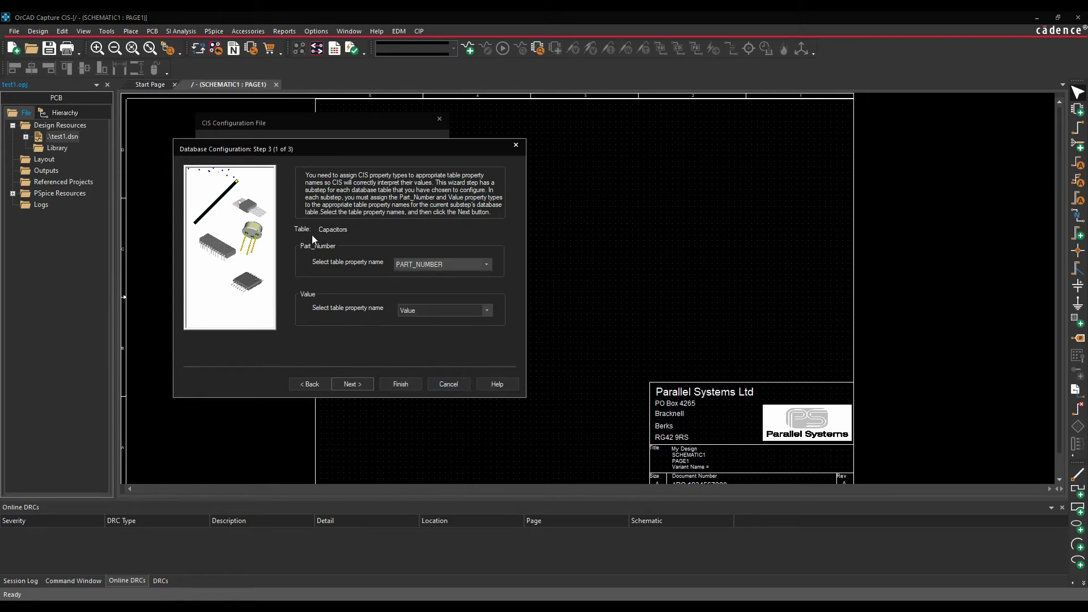
click(358, 386)
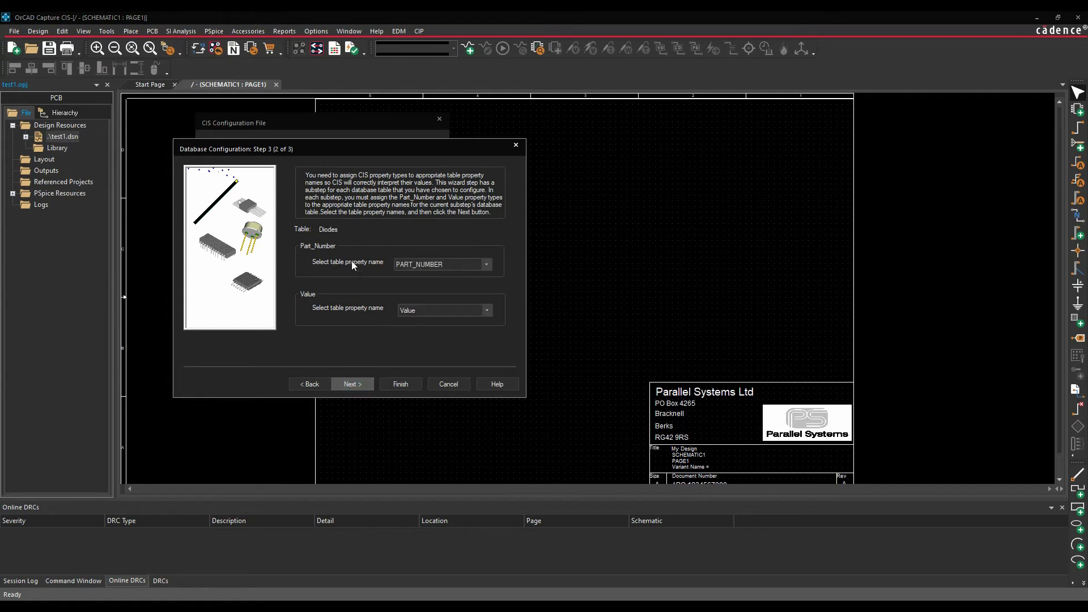
click(350, 387)
click(352, 384)
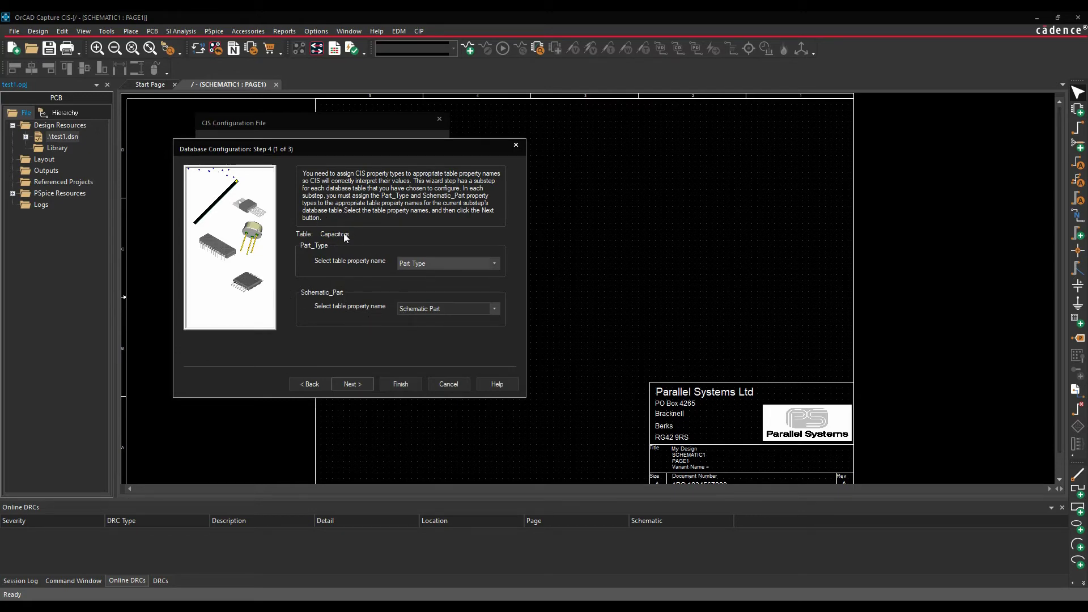
Step: Accept Part Type and Schematic Part as the Part_Type and Schematic_Part mappings for all three selected tables
click(353, 385)
click(353, 384)
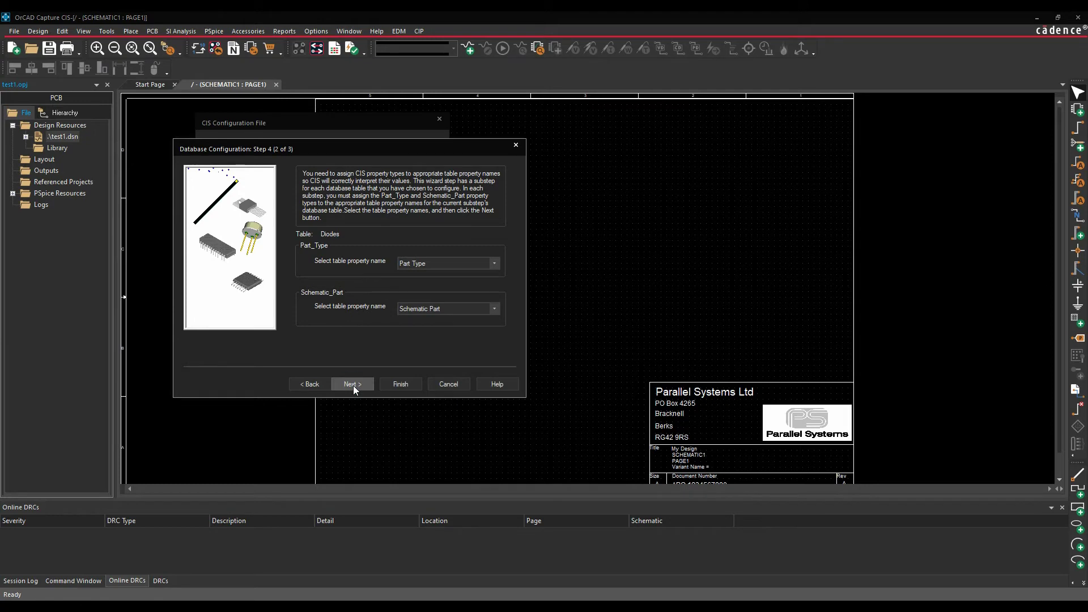
click(353, 384)
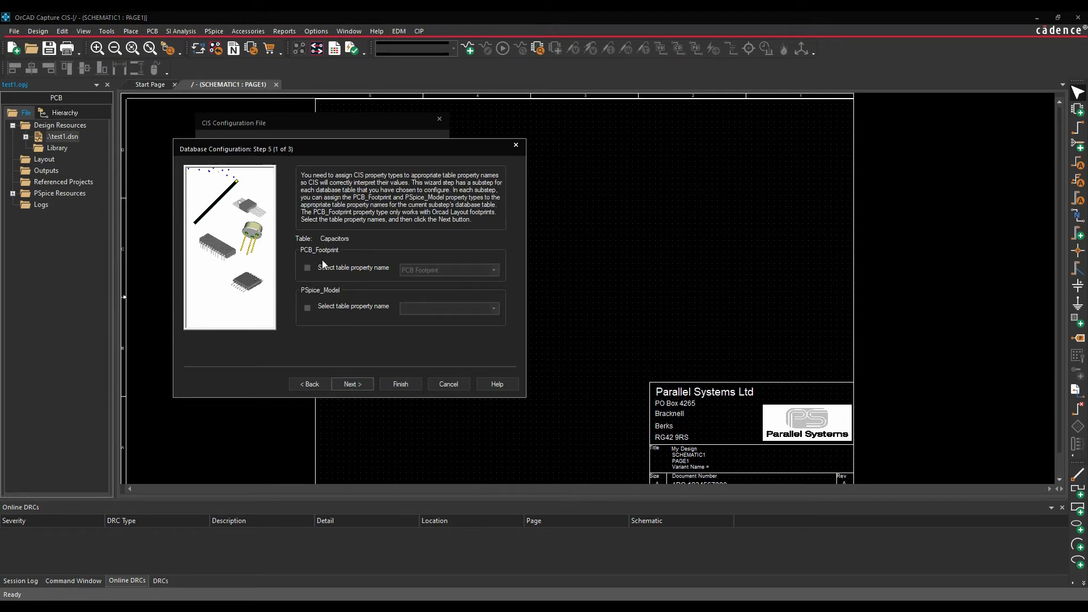
Step: Enable the PCB_Footprint assignment for the Capacitors table and map it to PCB Footprint
click(308, 268)
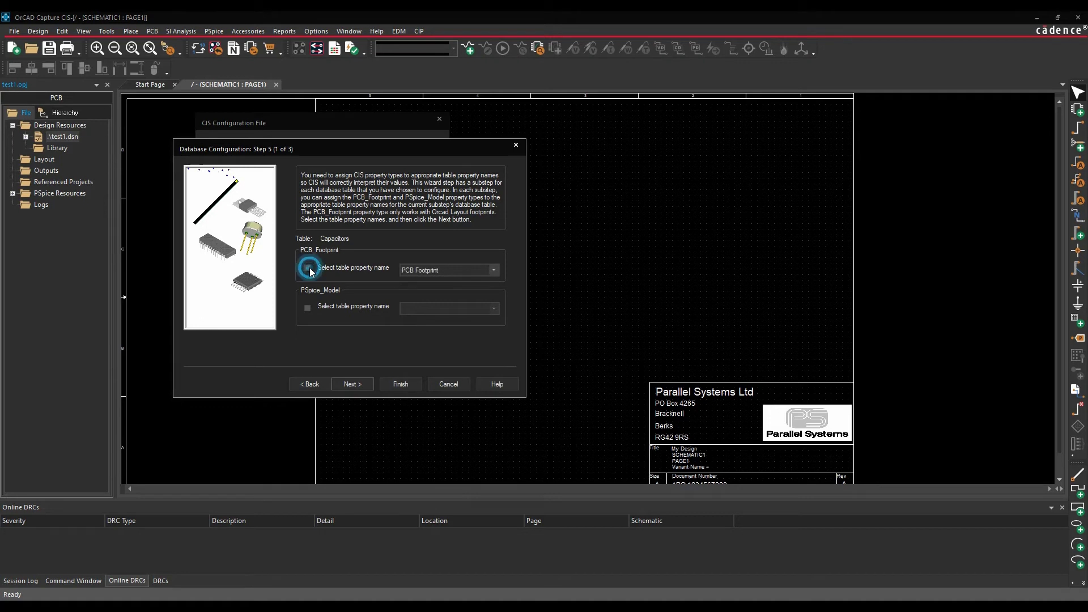
click(470, 270)
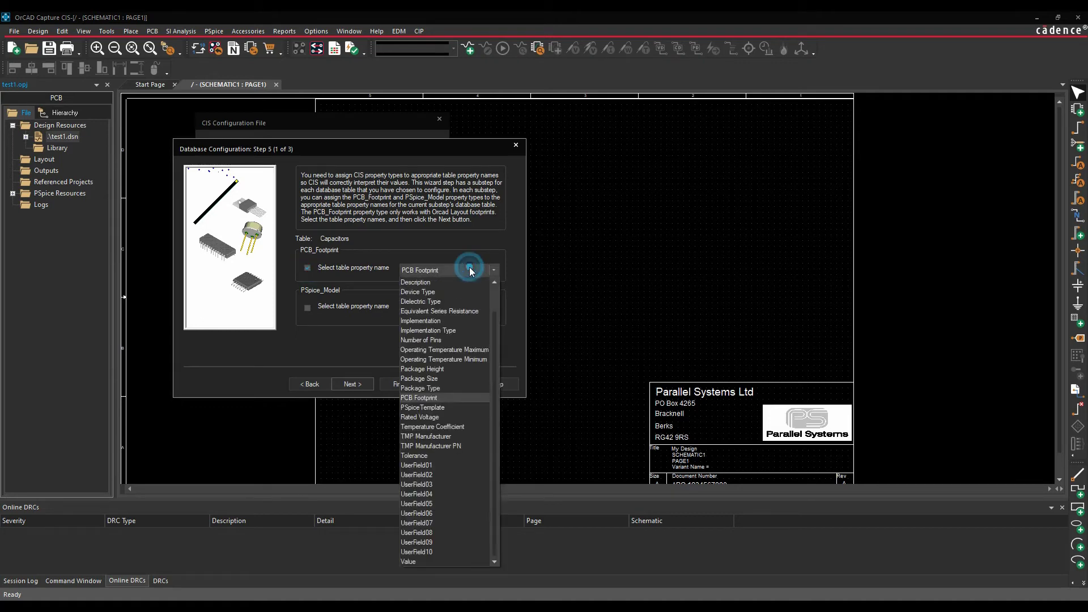
click(437, 398)
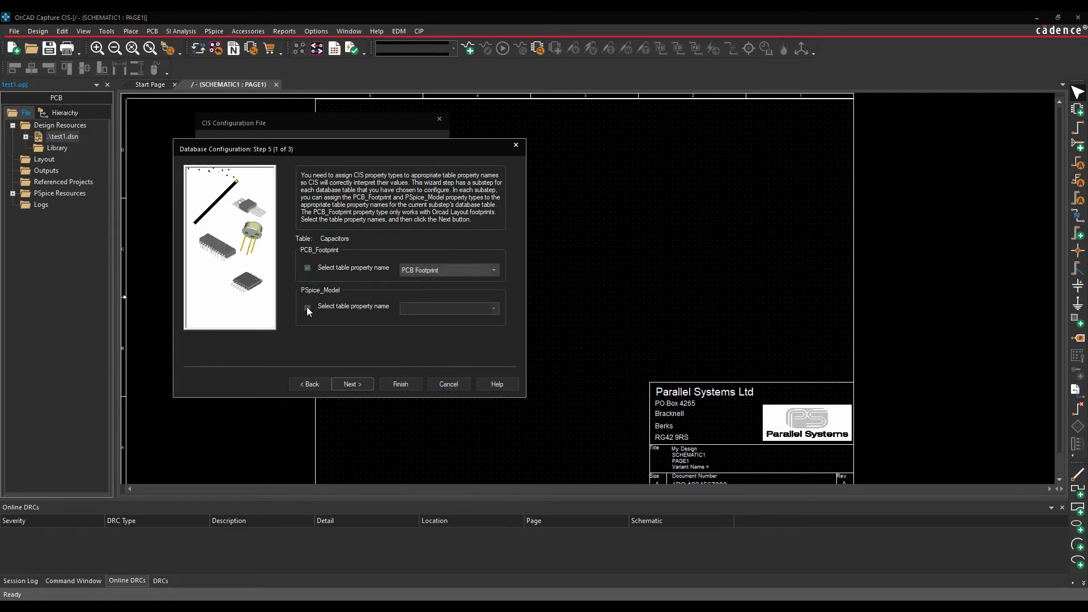
Step: Map the Capacitors table's PSpice_Model to PSpiceTemplate and accept the footprint and model mappings for the Diodes and ICs tables
click(307, 307)
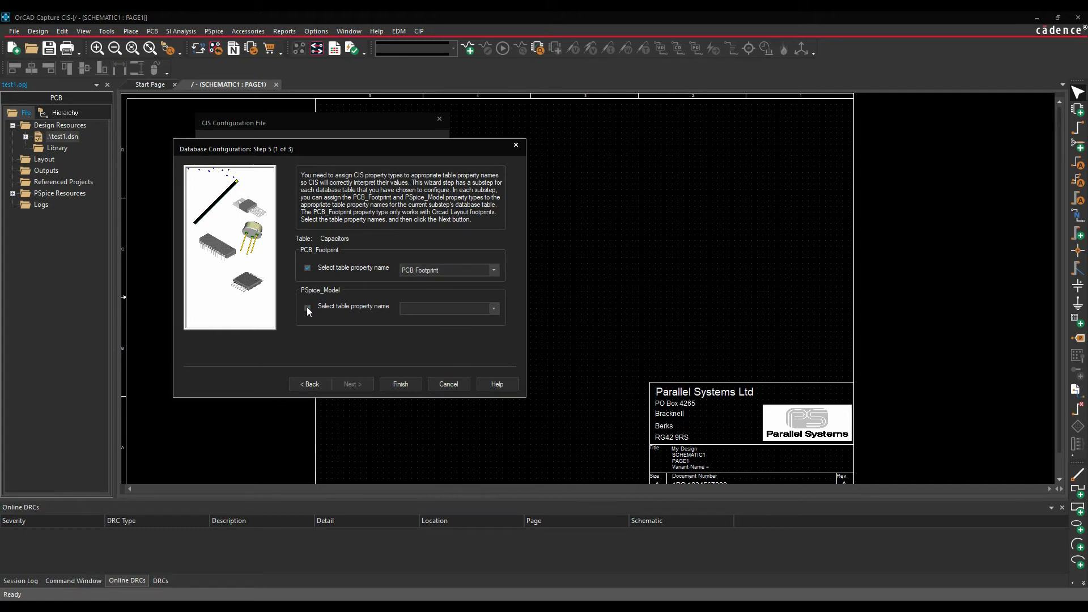
click(447, 310)
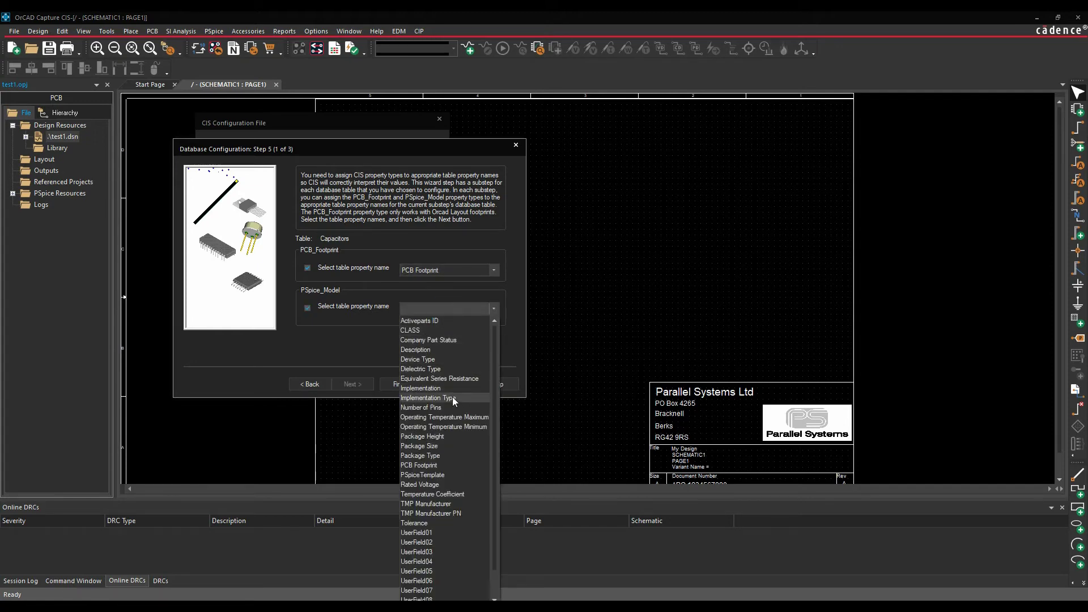
scroll(445, 436, down, 1)
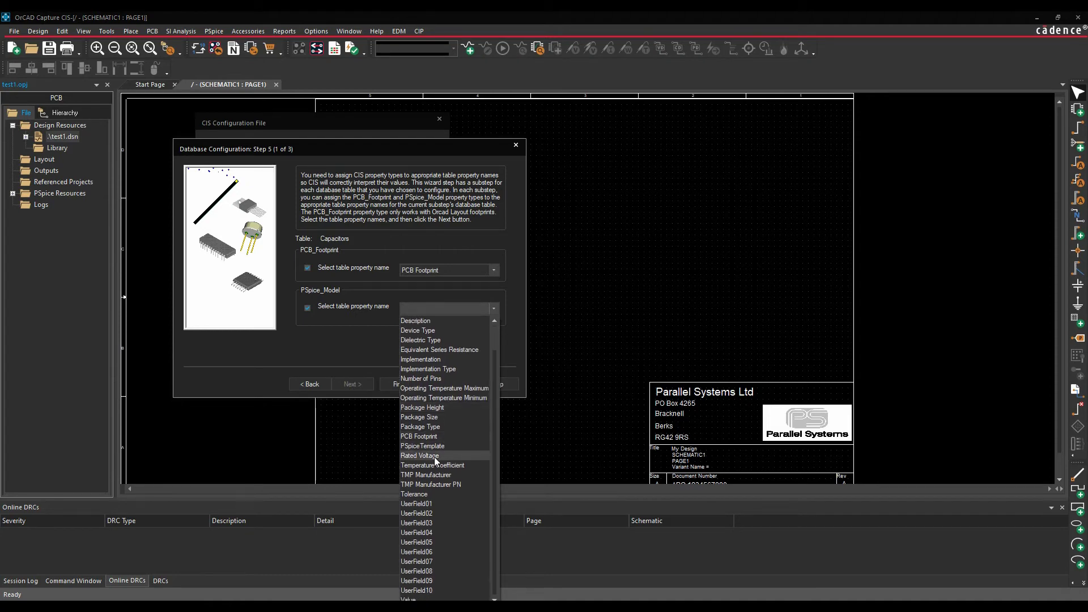
click(435, 448)
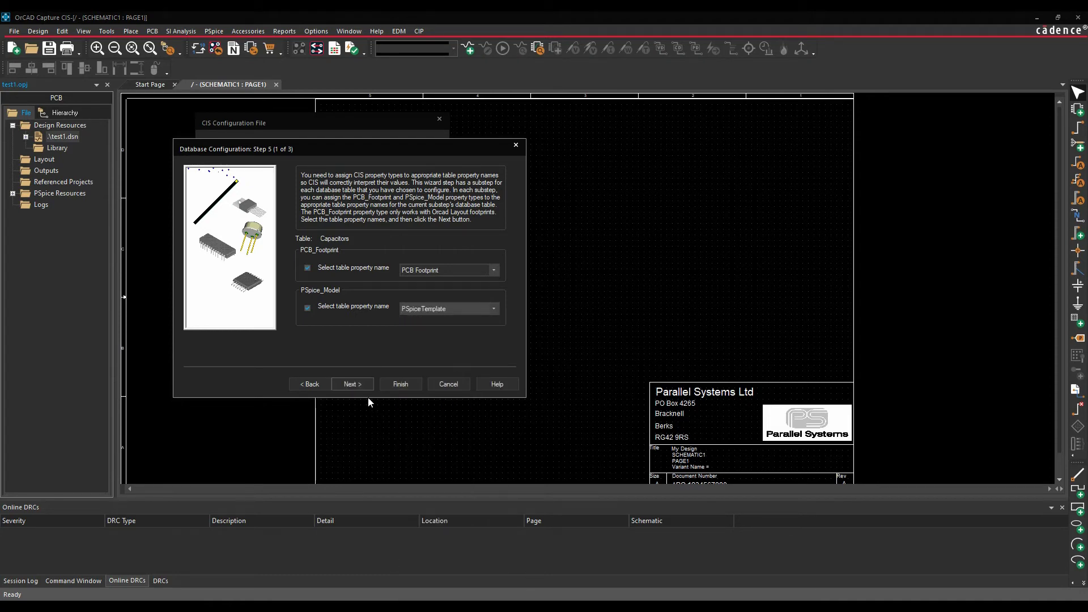
click(355, 385)
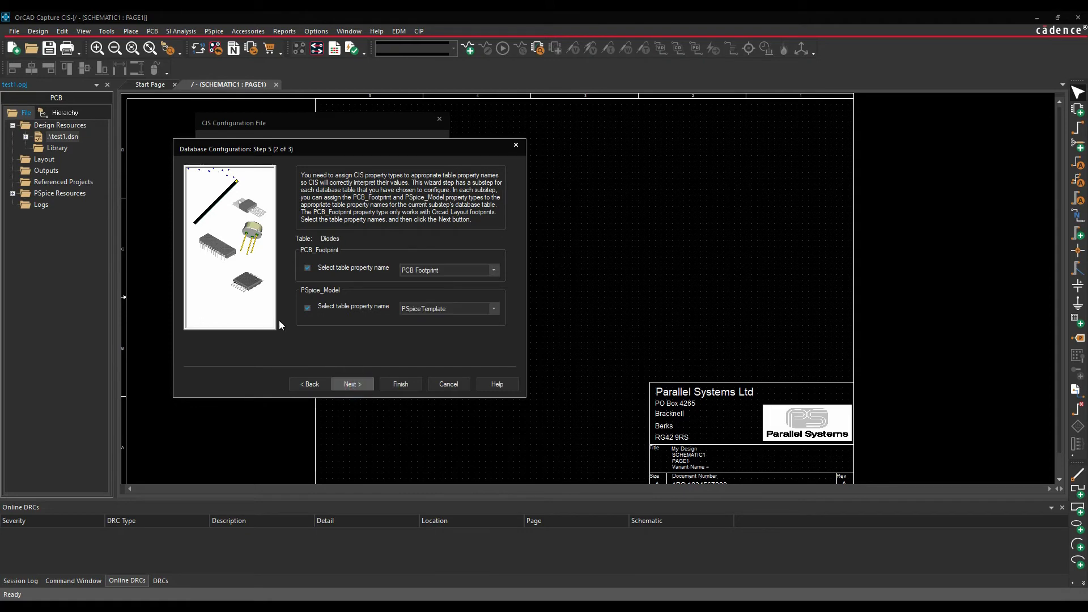
click(354, 385)
click(354, 385)
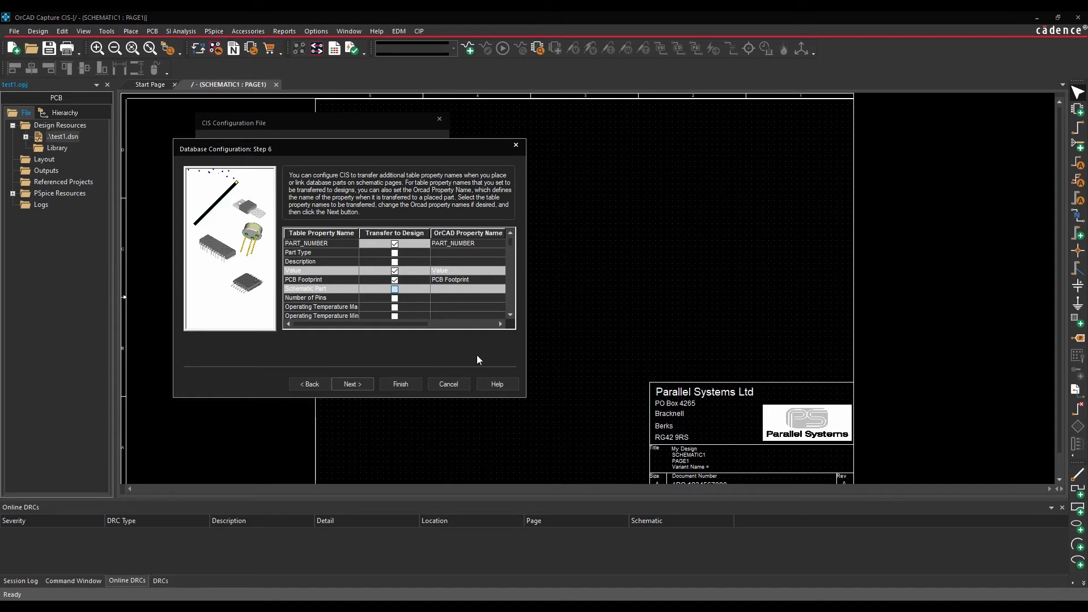
Step: Set the Description property to transfer to the design along with the preselected properties
click(395, 263)
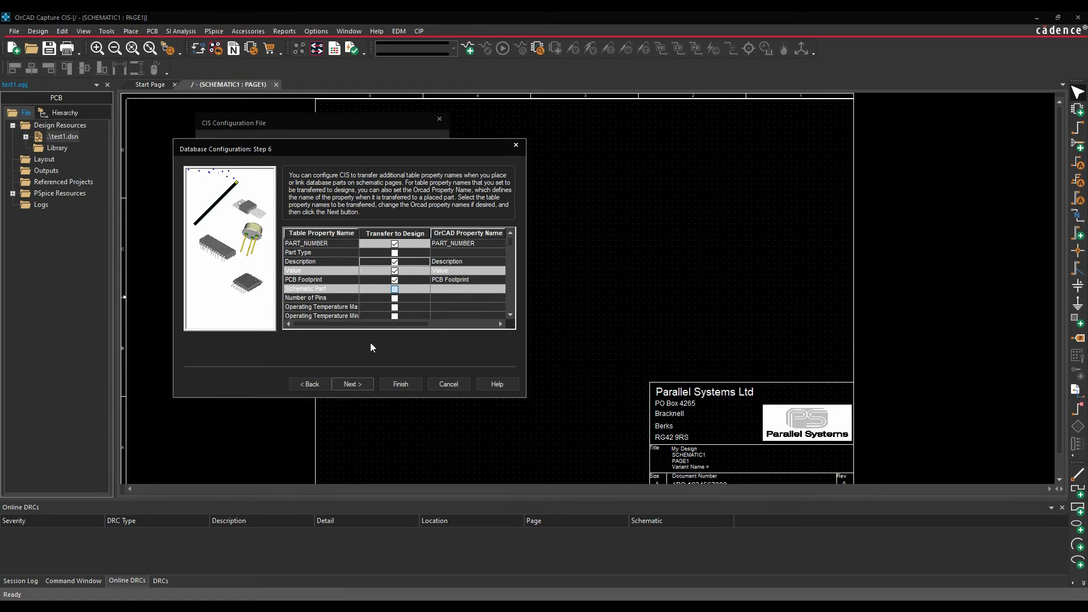
click(356, 386)
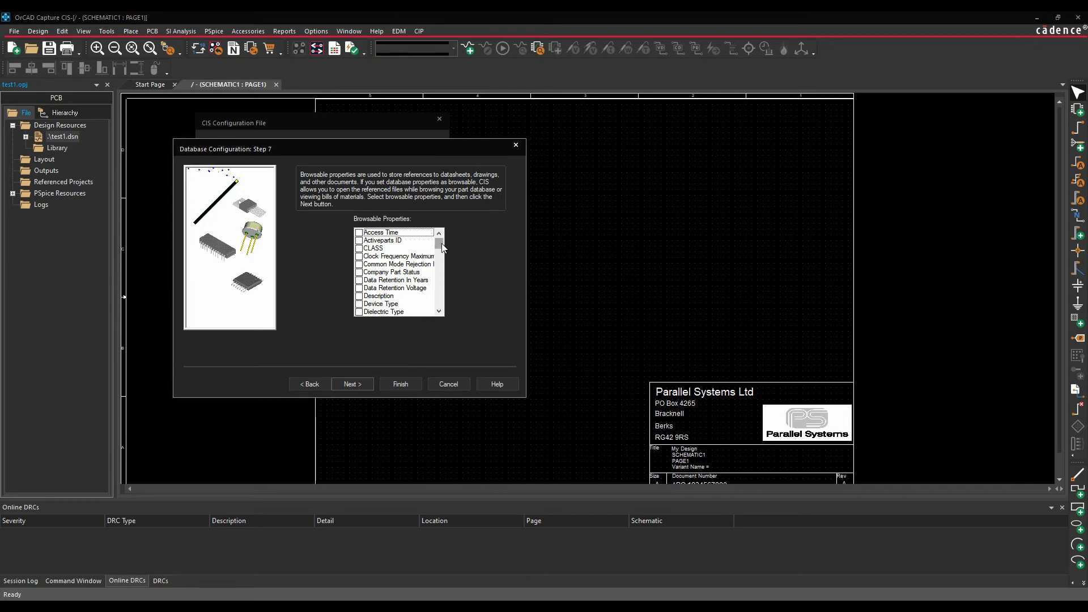
Step: Accept the default browsable properties, visibility and Value as the keyed property, and finish the Database Configuration Wizard
mouse_move(442, 244)
mouse_down()
mouse_move(447, 316)
mouse_move(443, 243)
mouse_up()
scroll(398, 287, down, 1)
scroll(398, 287, up, 1)
click(352, 384)
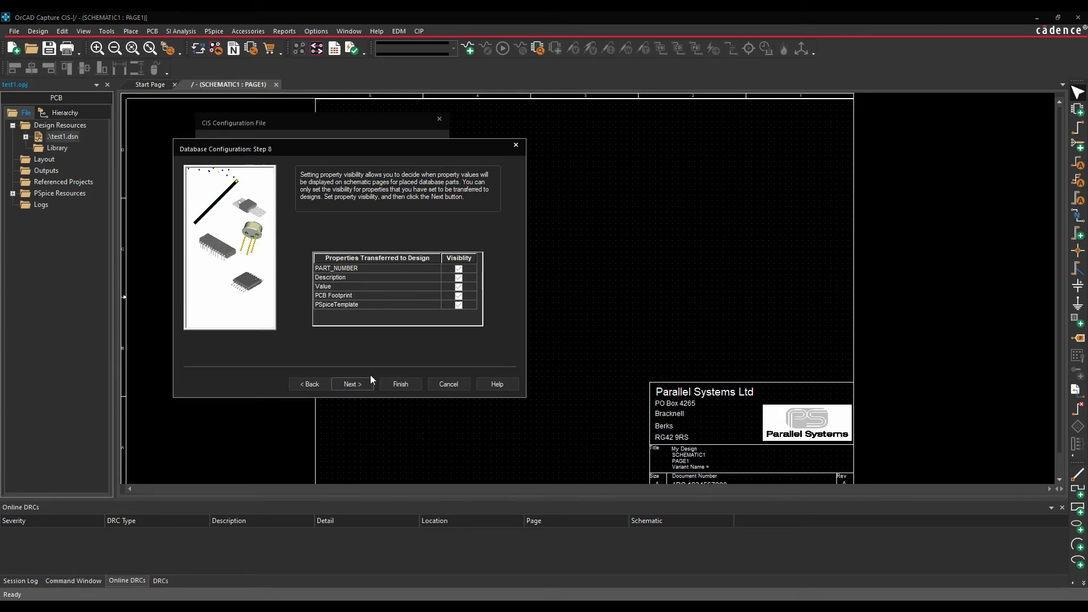
click(357, 386)
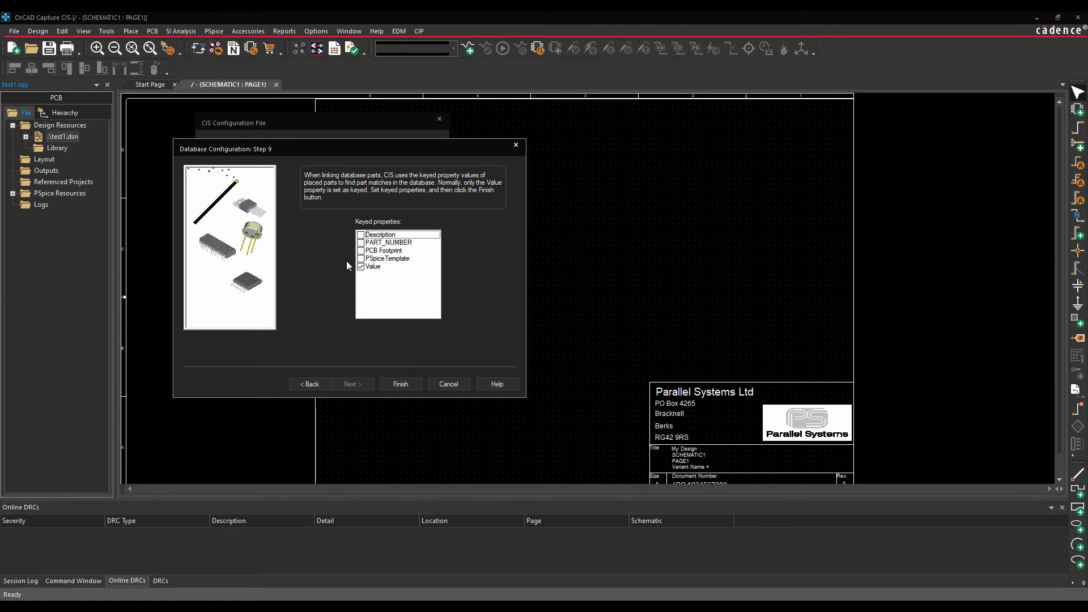
click(402, 384)
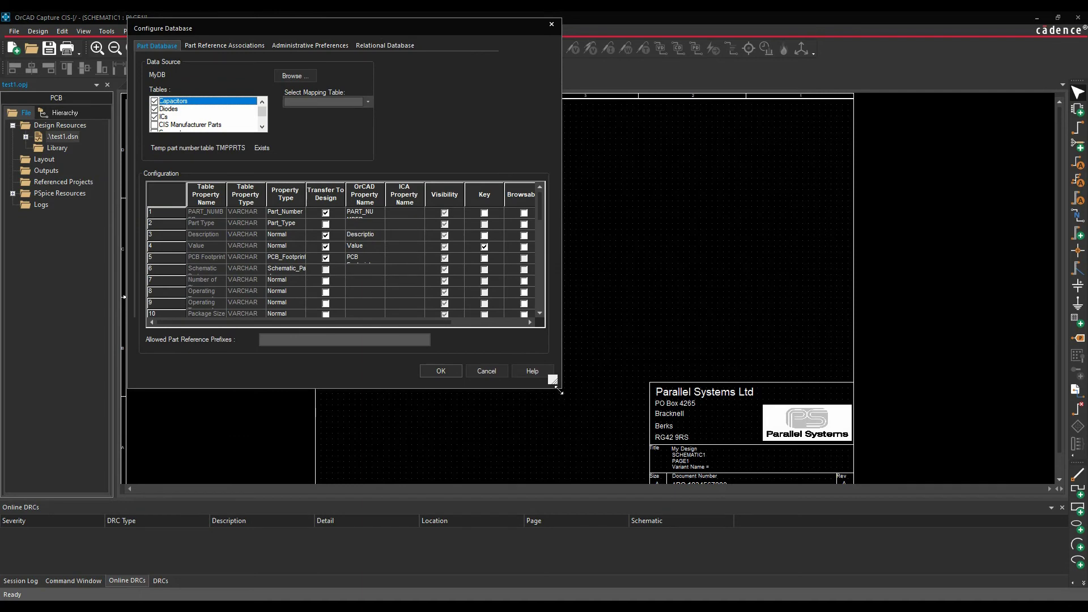
Step: Enlarge the Configure Database dialog and widen the Property Type, Transfer To Design and OrCAD Property Name columns
drag(559, 392, 835, 474)
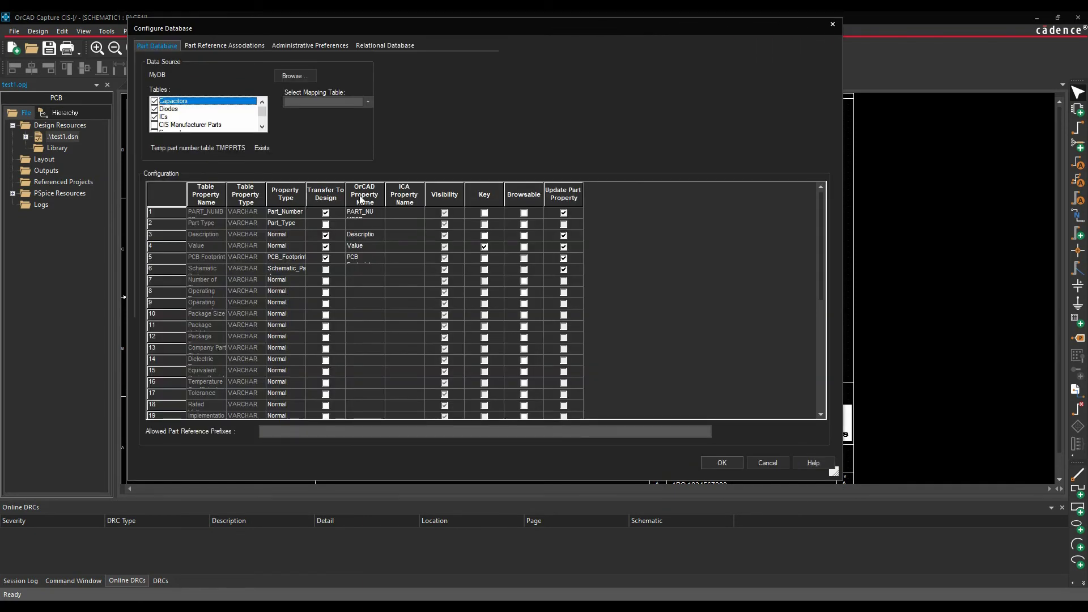
drag(345, 194, 487, 194)
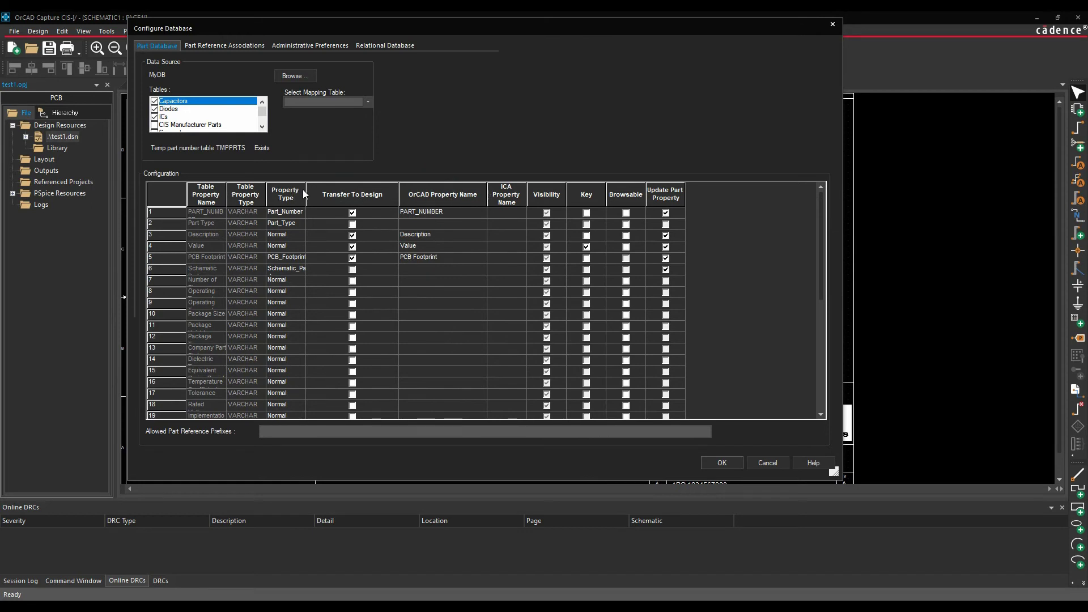
drag(305, 195, 336, 193)
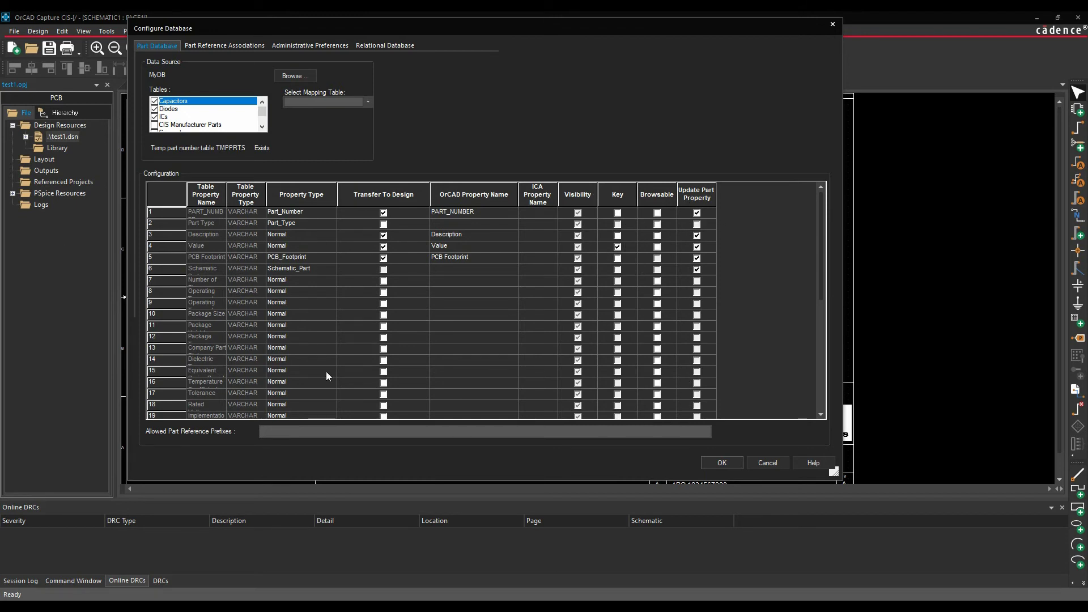
Step: Set the Part Not Present Display Value for design variants to Not Fitted in the administrative preferences
click(297, 47)
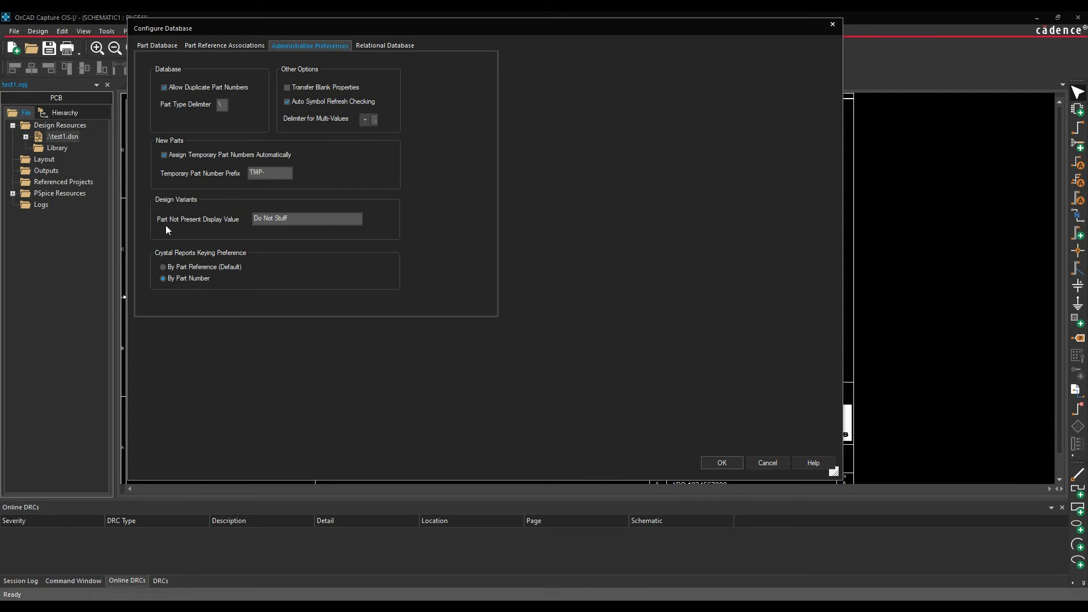
drag(290, 218, 229, 216)
text(Not Fitted)
Step: Set PART_NUMBER as the primary key of the Capacitors table in the relational database settings
click(394, 47)
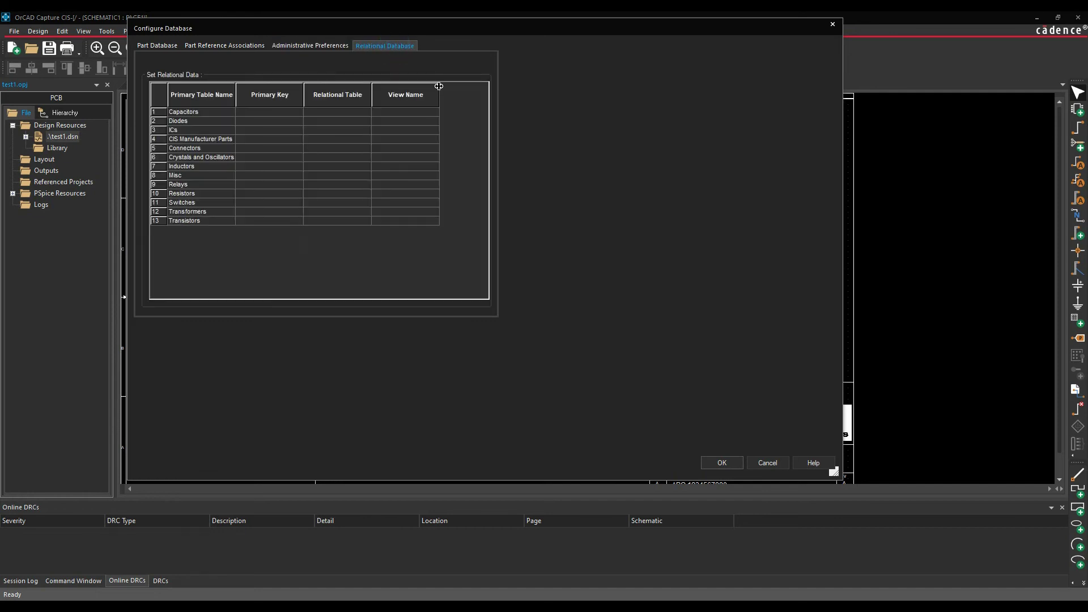
click(274, 109)
click(273, 112)
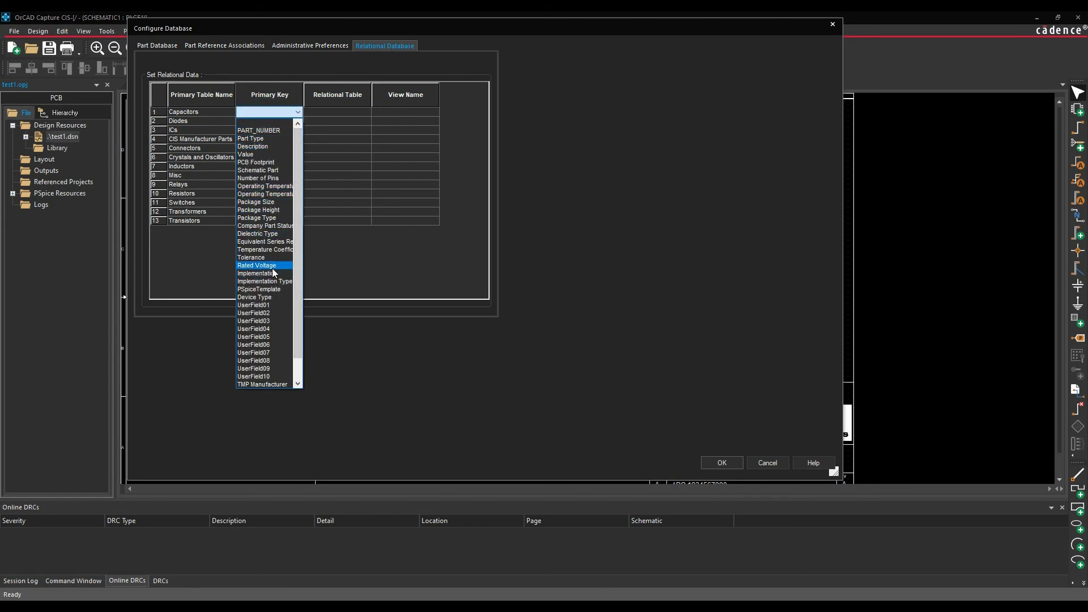
click(256, 131)
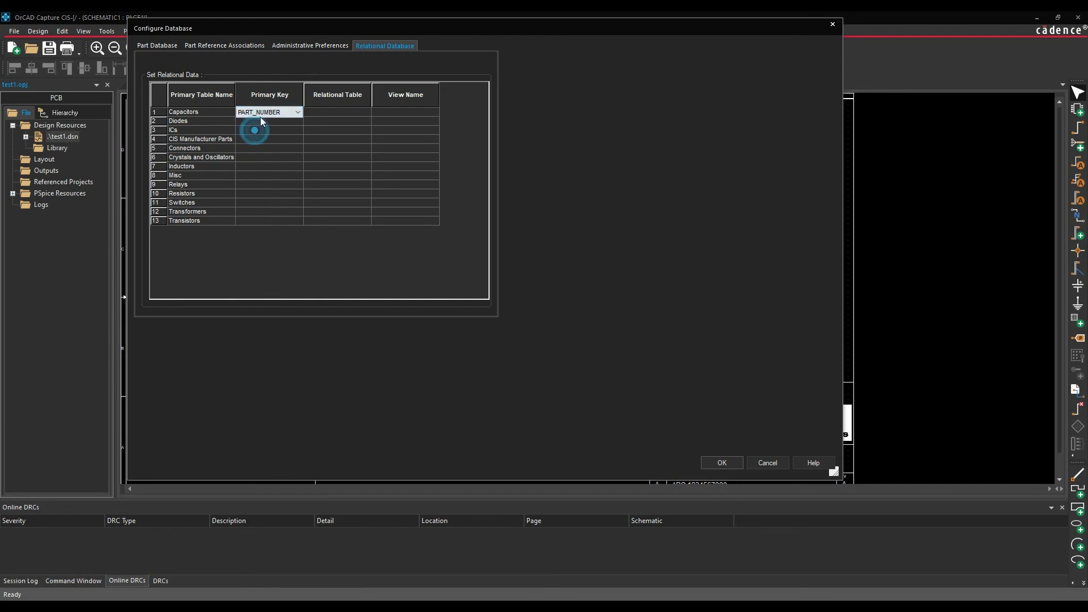
Step: Set PART_NUMBER as the primary key of the Diodes and ICs tables in the relational database settings
click(260, 121)
click(261, 121)
click(258, 139)
click(258, 130)
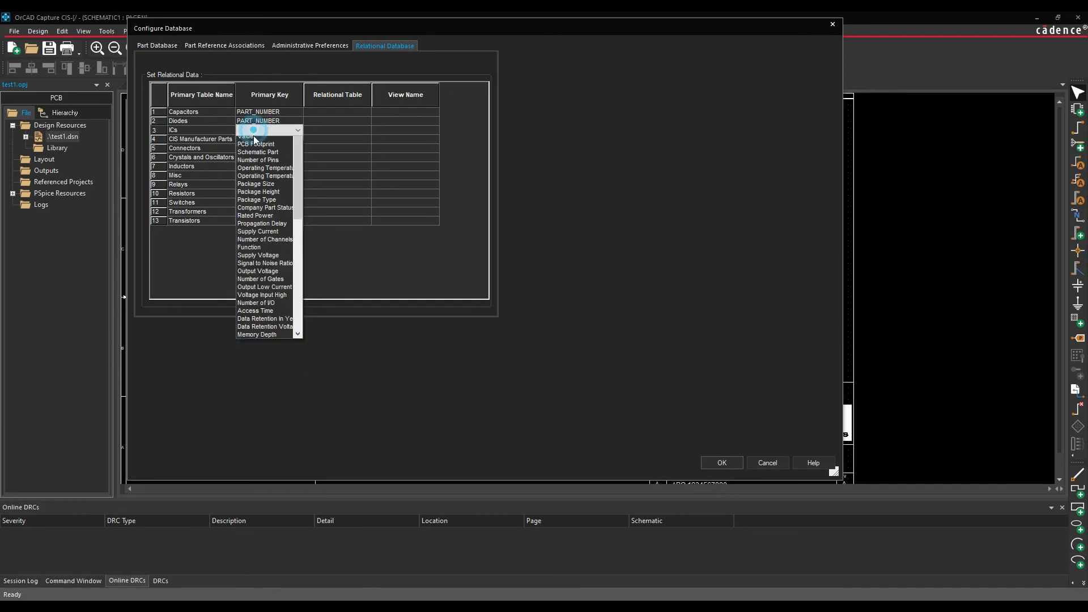
click(370, 169)
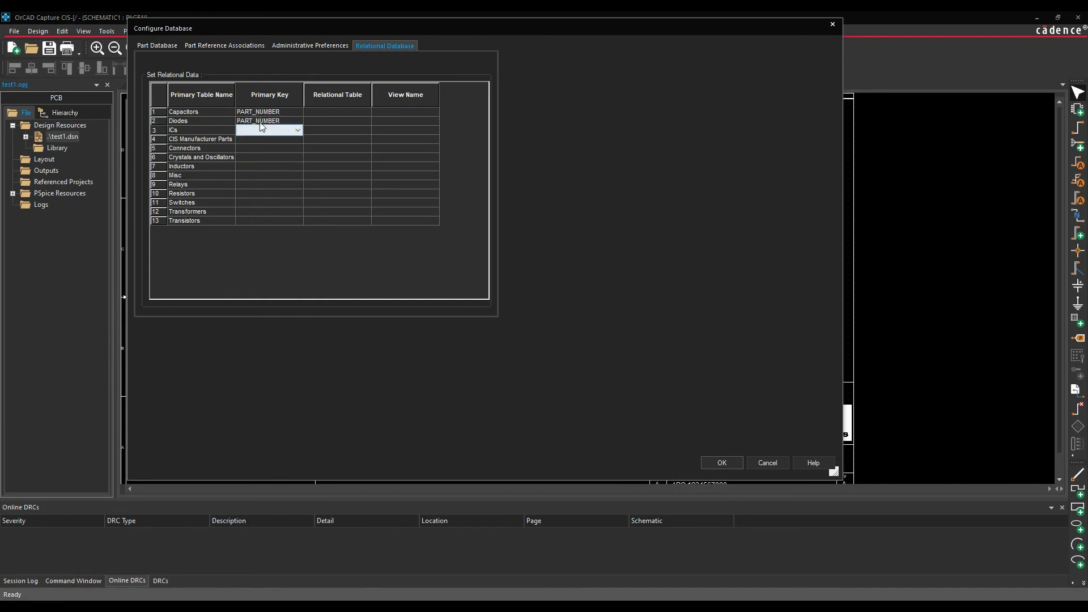
click(264, 131)
click(261, 149)
Step: Assign CIS Manufacturer Parts as the relational table for Capacitors, Diodes and ICs, and accept the database configuration
click(321, 112)
click(356, 112)
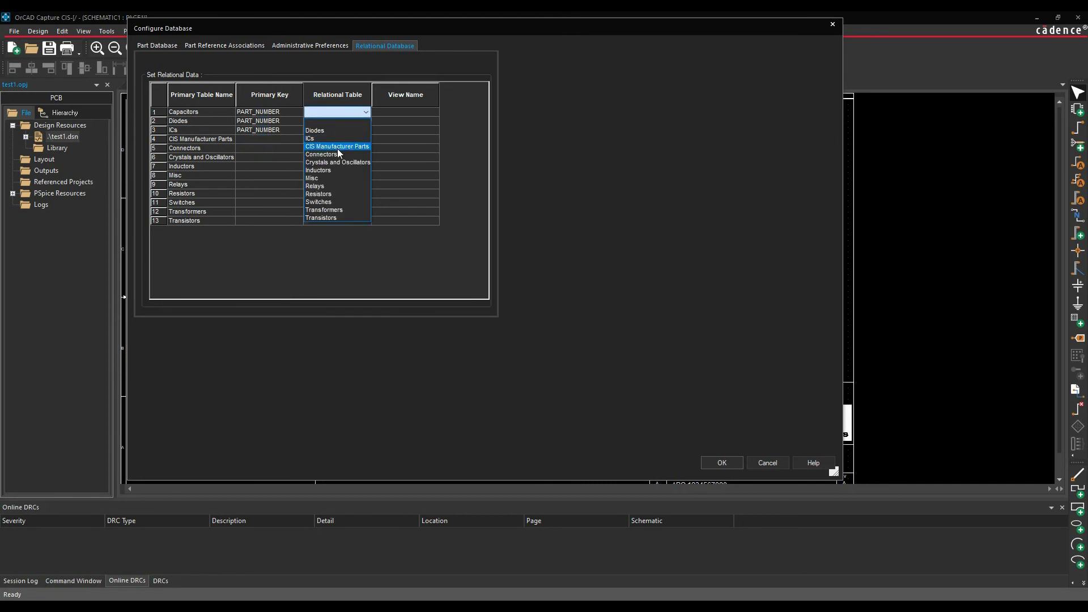
click(338, 147)
click(332, 122)
click(332, 121)
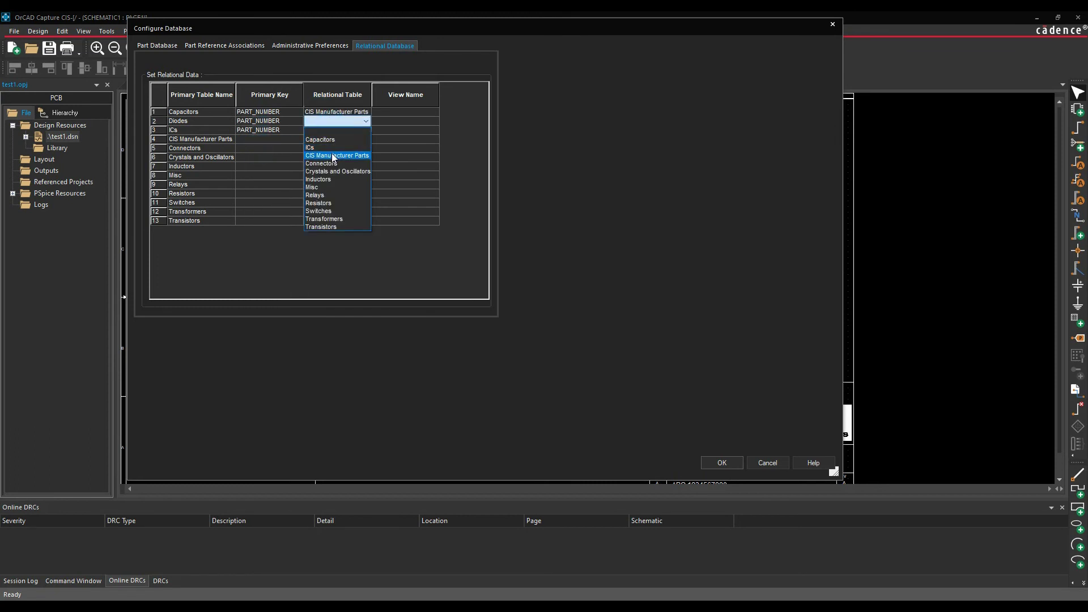
click(333, 156)
click(327, 131)
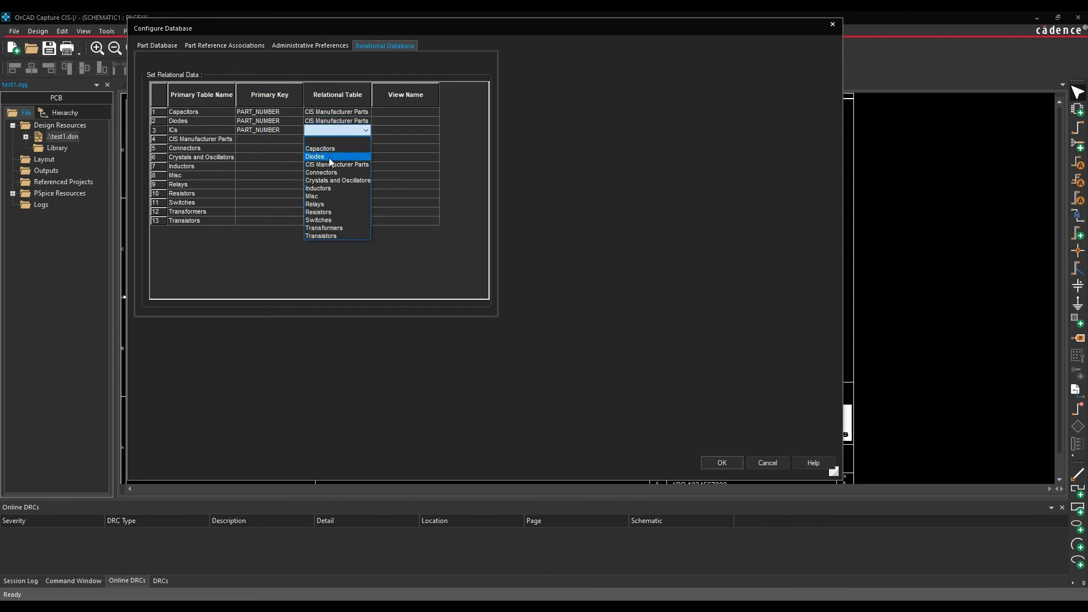
click(331, 147)
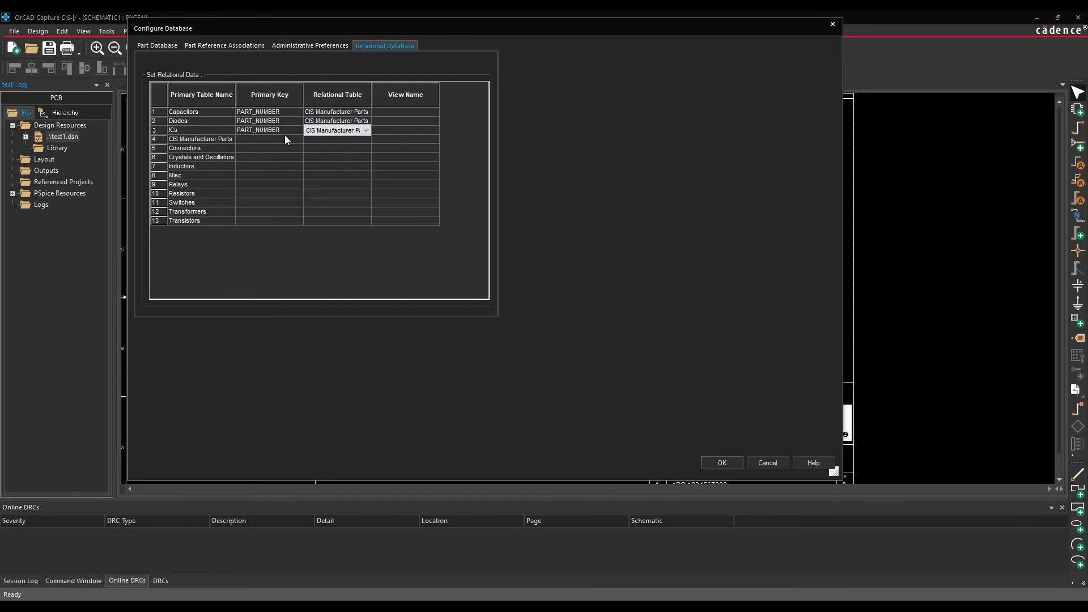
click(721, 463)
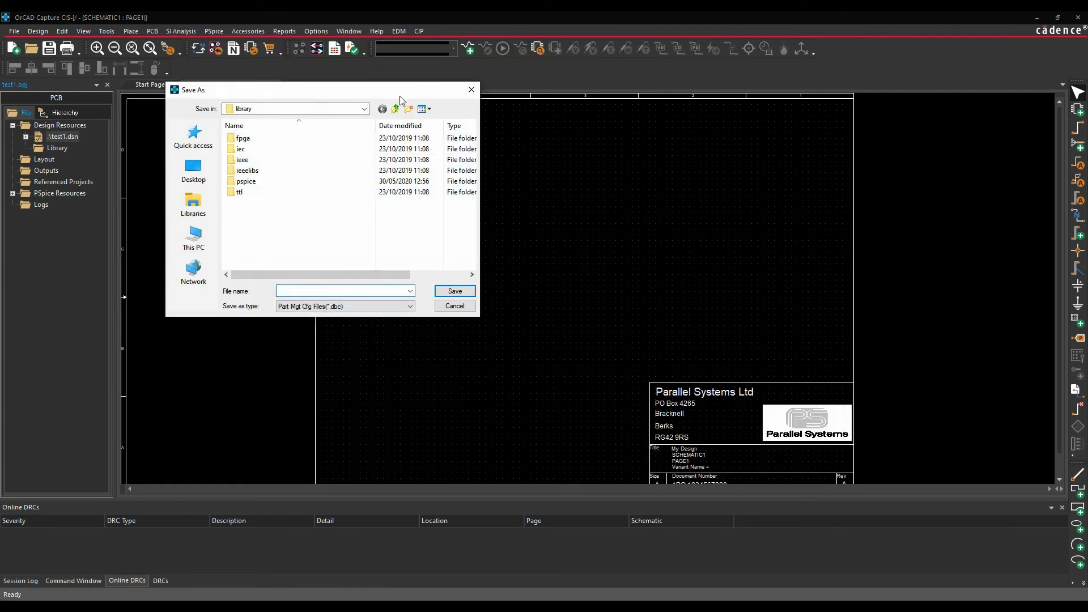
Step: Save the configuration file as MyDB in D:\Working\CISQuickStart and accept it as the CIS configuration file
click(366, 109)
click(365, 109)
click(272, 108)
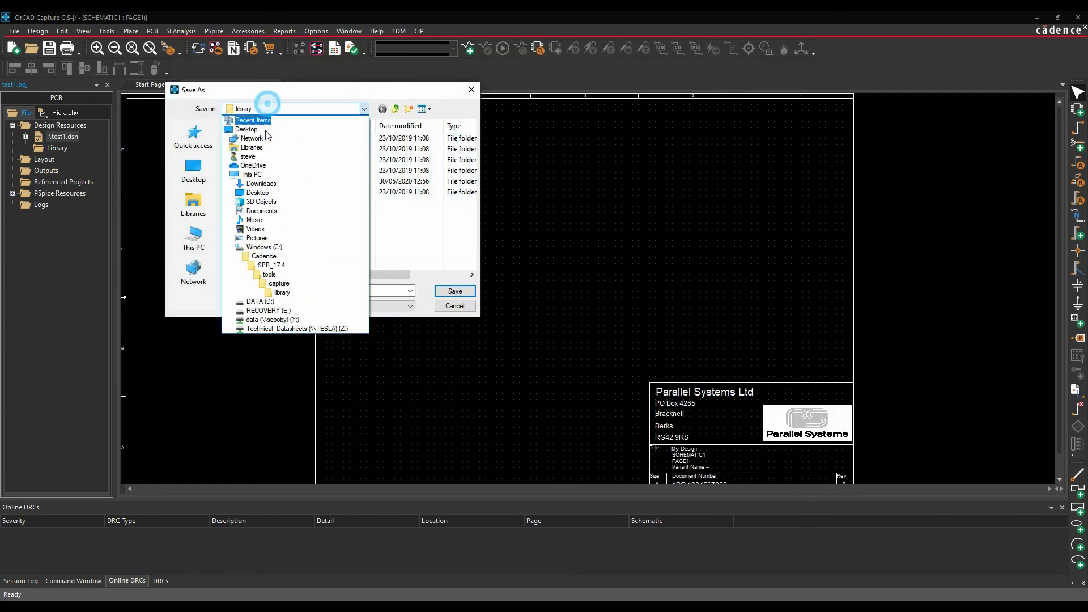
click(260, 302)
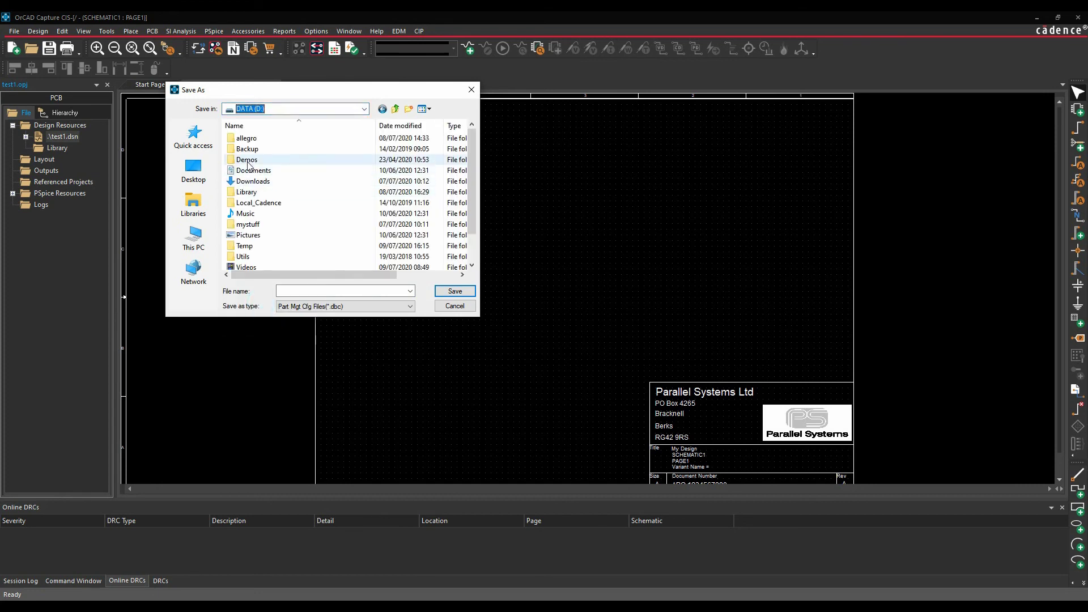
scroll(255, 228, down, 1)
double_click(248, 256)
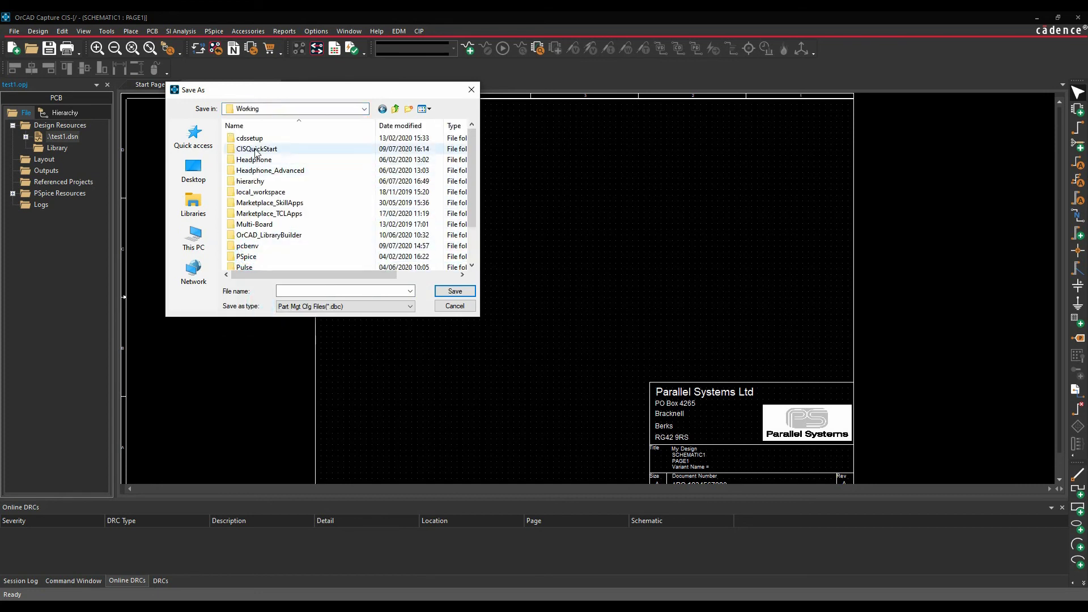
double_click(254, 149)
click(281, 291)
text(M)
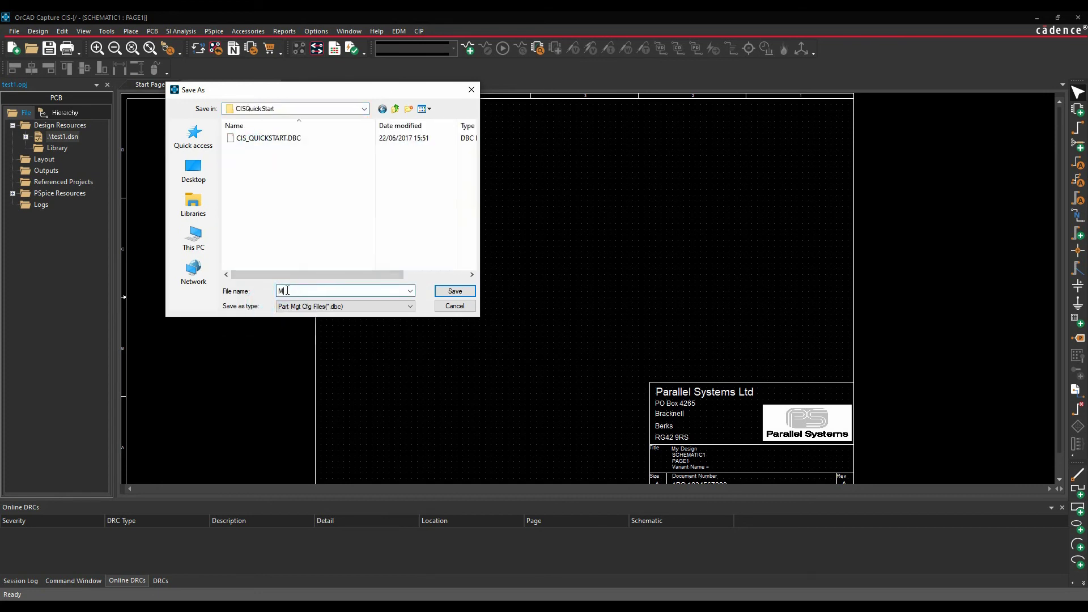
text(yDB)
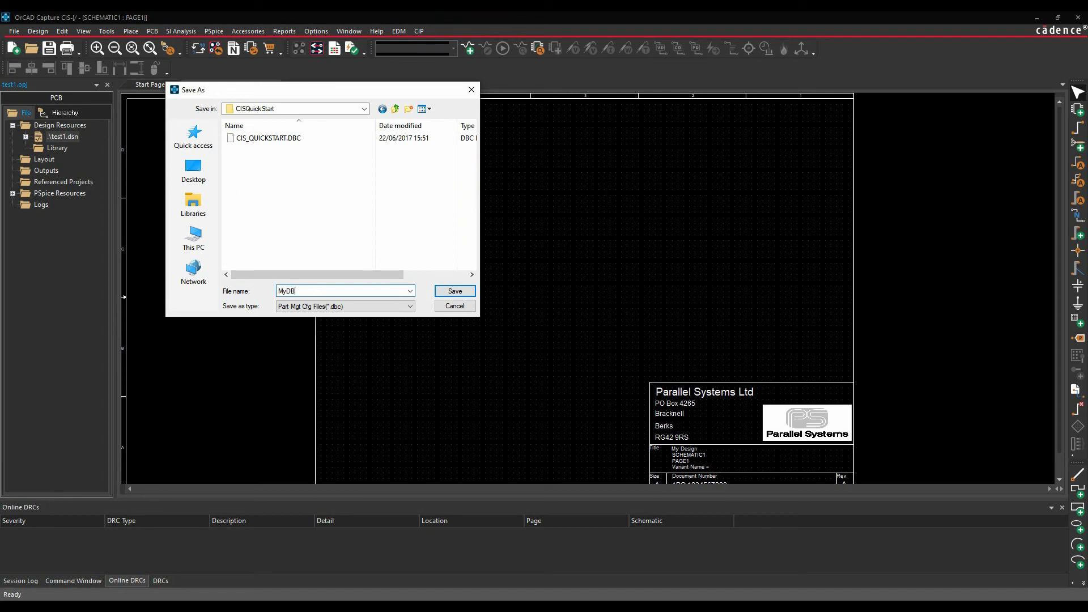
click(456, 291)
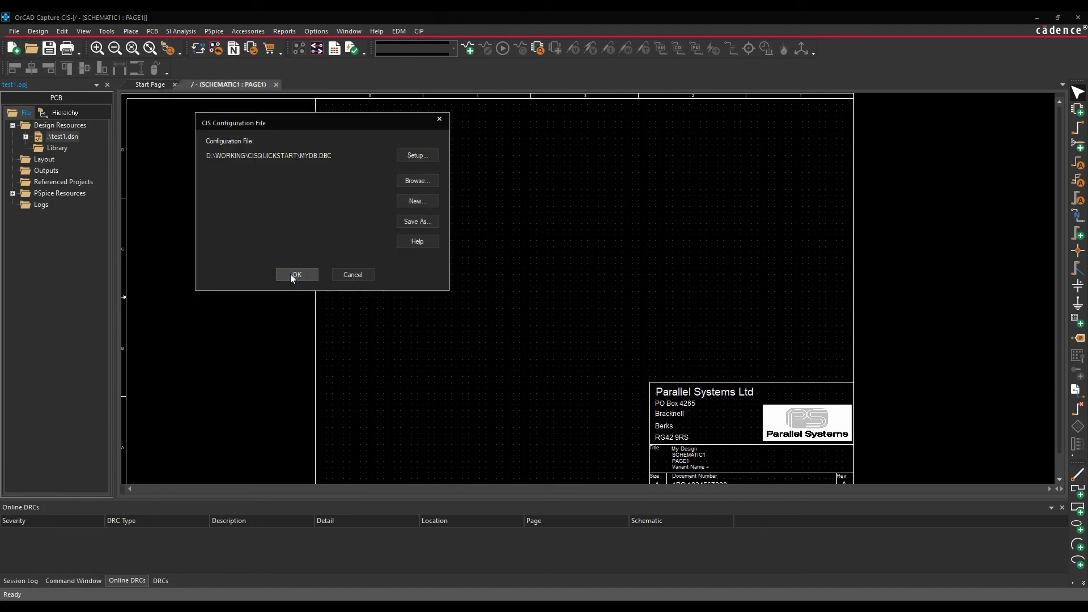
click(292, 276)
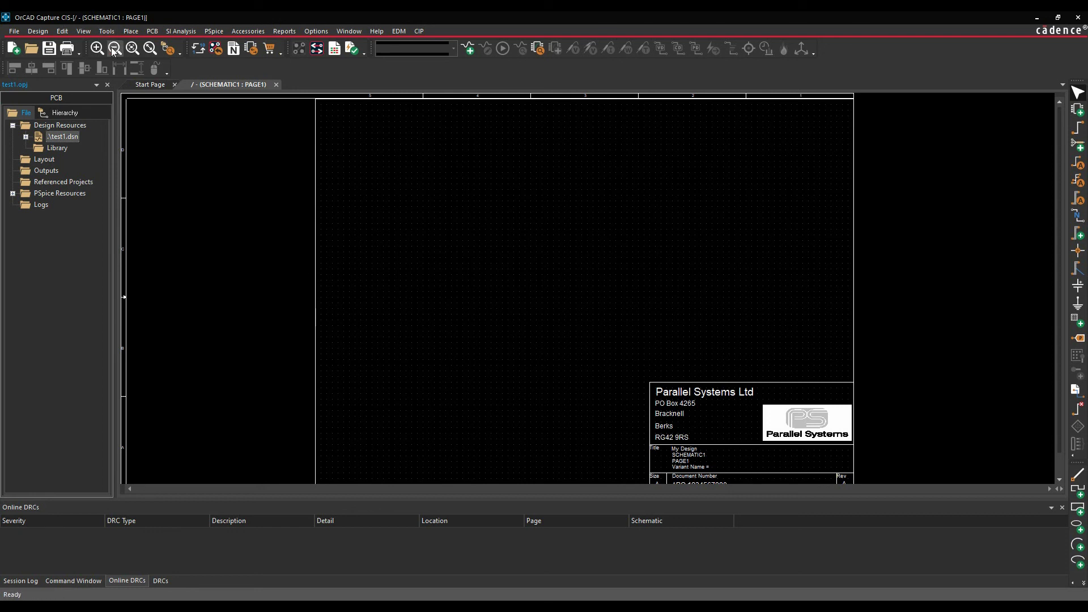
Step: Activate the SCHEMATIC1 PAGE1 schematic and start placing a database part in the CIS Explorer
click(131, 31)
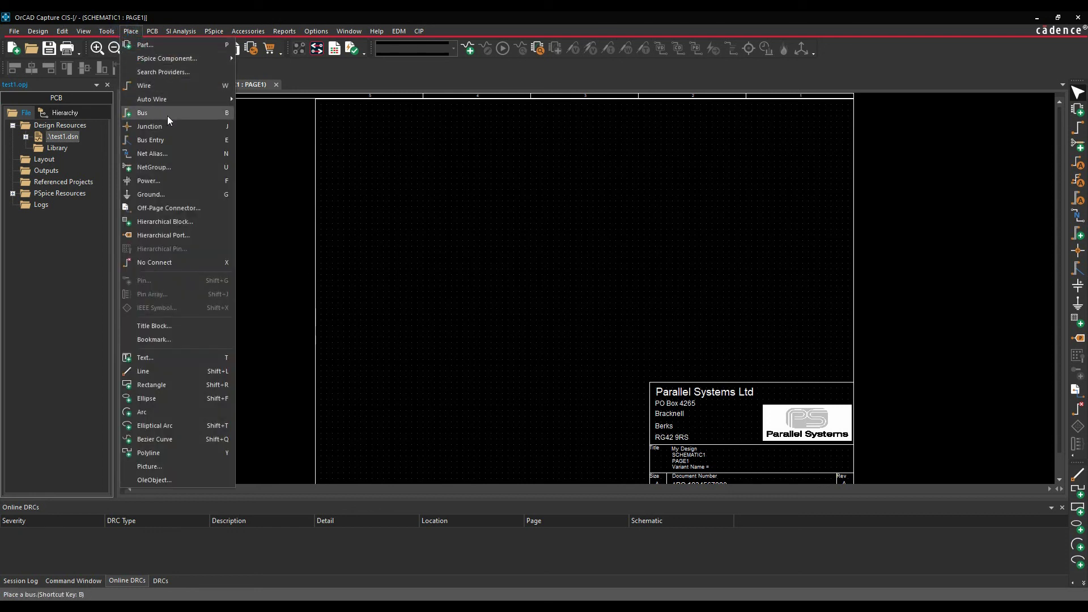
click(387, 172)
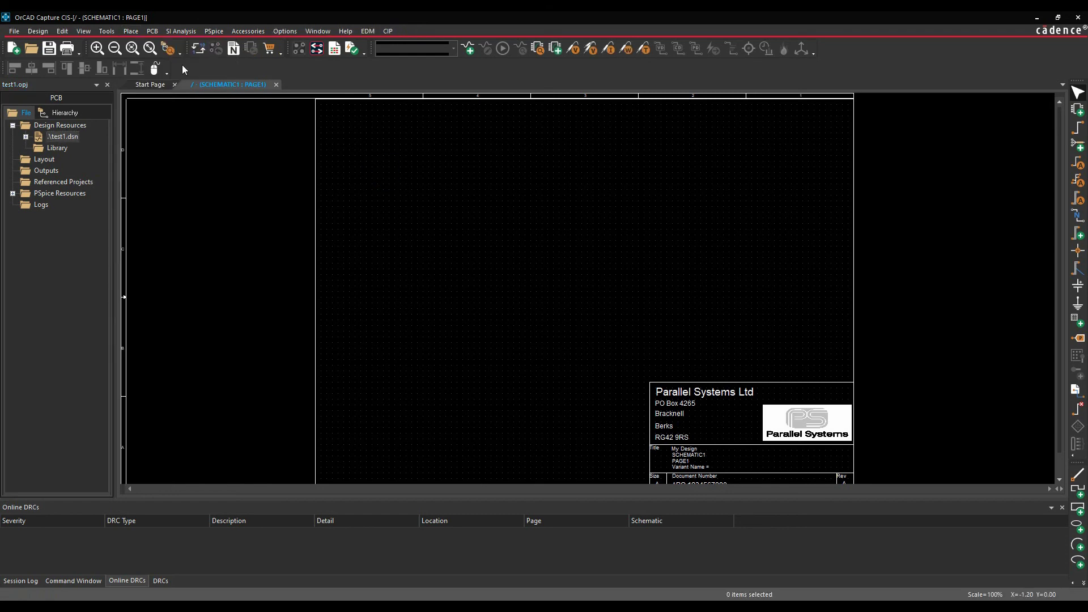
click(130, 31)
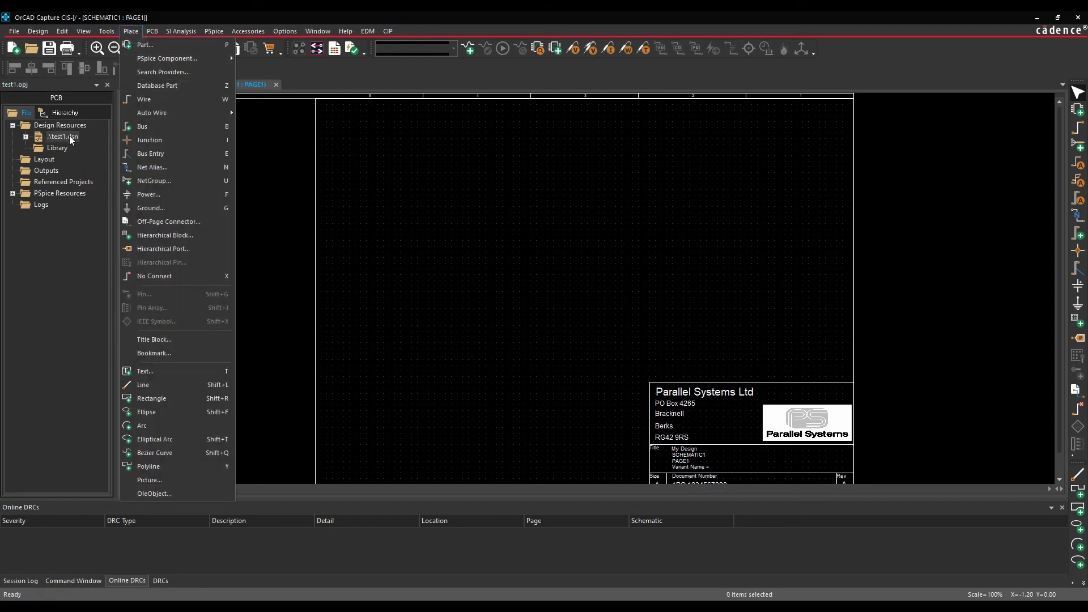
click(149, 86)
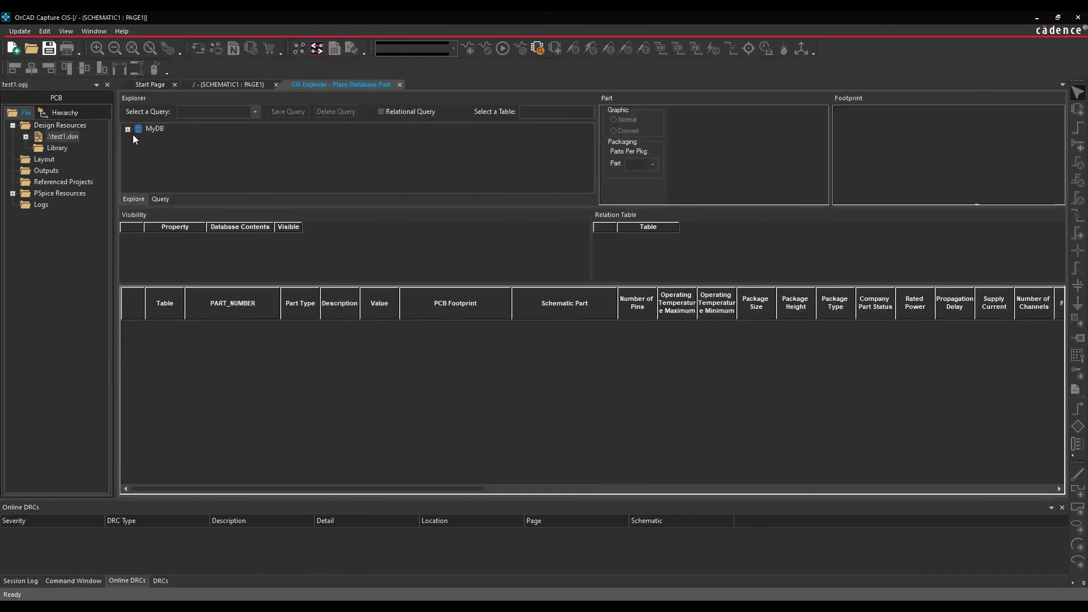
Step: Browse the MyDB database to Capacitors, EMA, Ceramic, SMD and list the 0805 parts
click(128, 130)
click(139, 140)
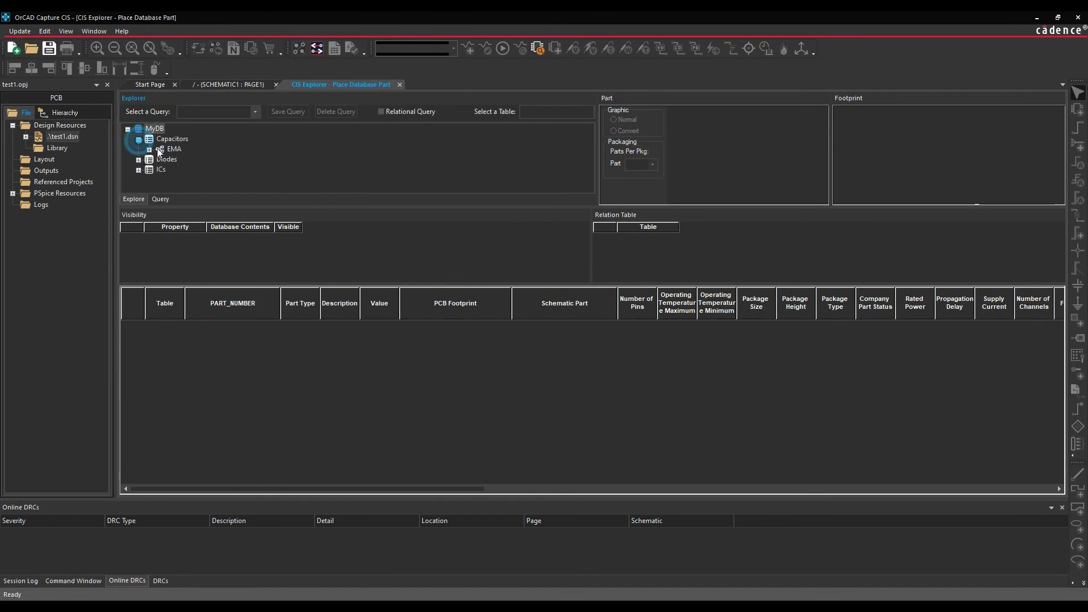
click(149, 150)
click(160, 169)
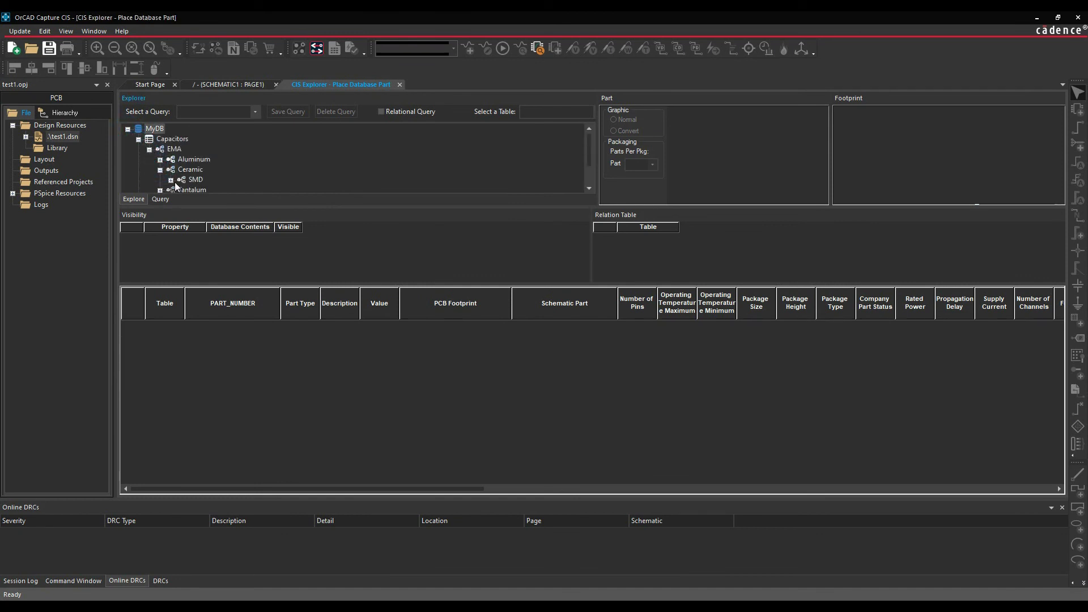
click(171, 180)
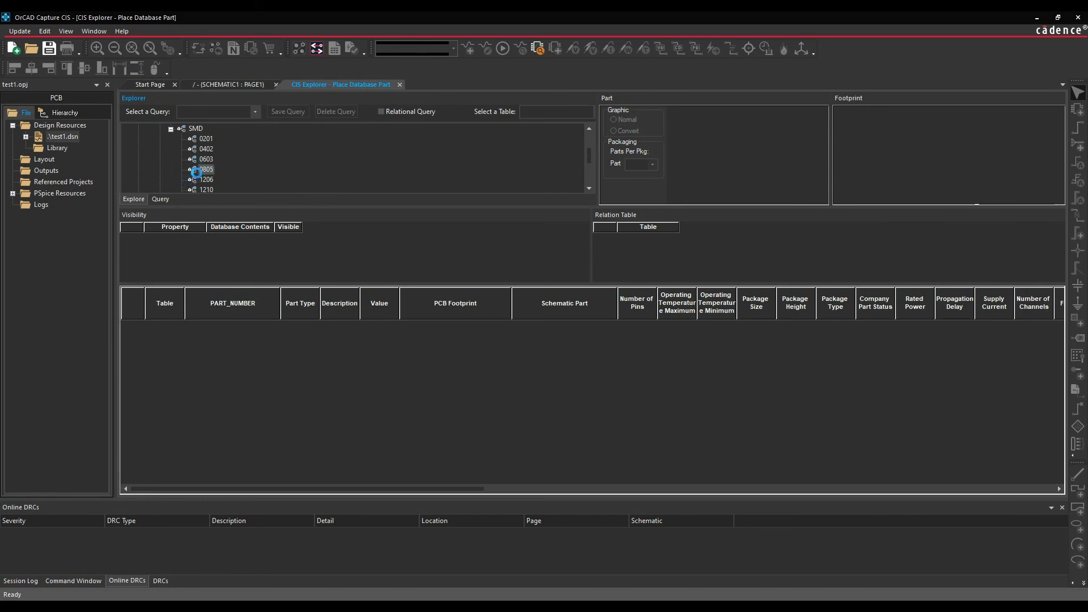
click(192, 171)
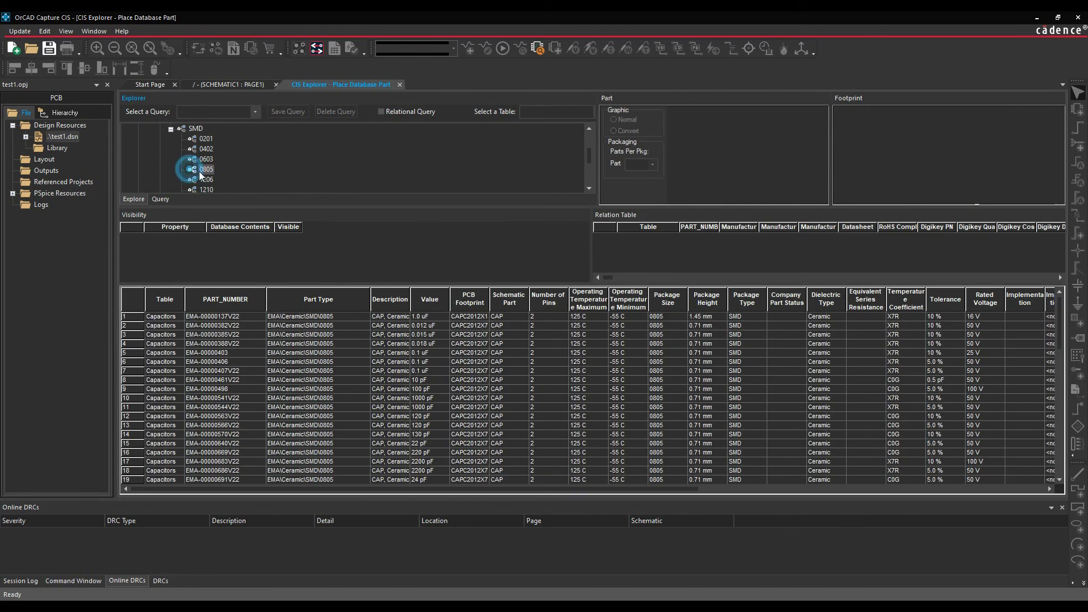
Step: Inspect the symbol, footprint and related manufacturer parts of the 0805 capacitors in rows 1, 4, 11 and 14
click(292, 317)
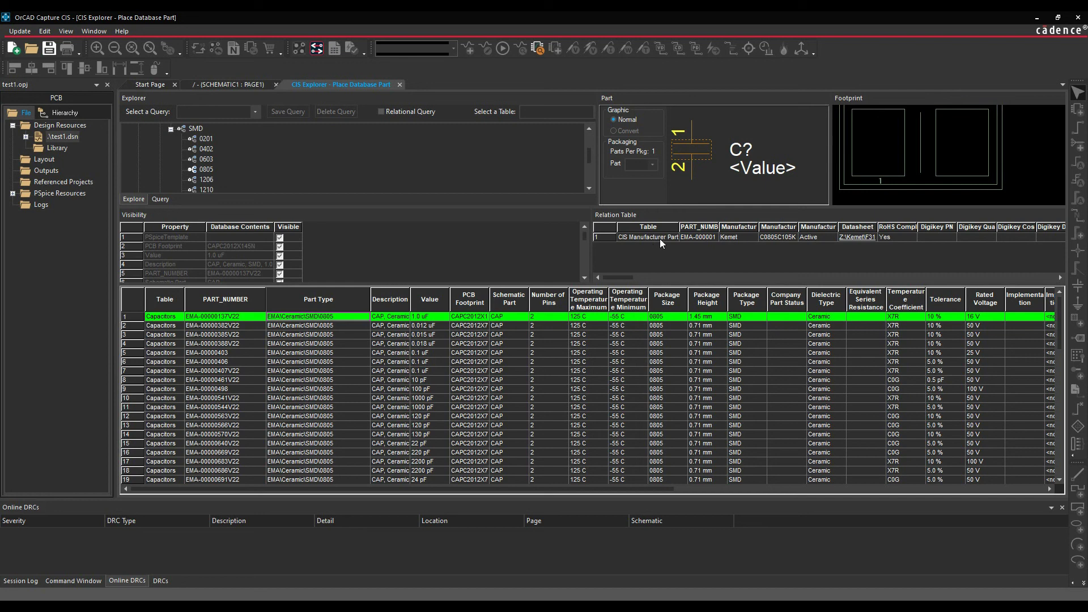
click(397, 344)
click(397, 407)
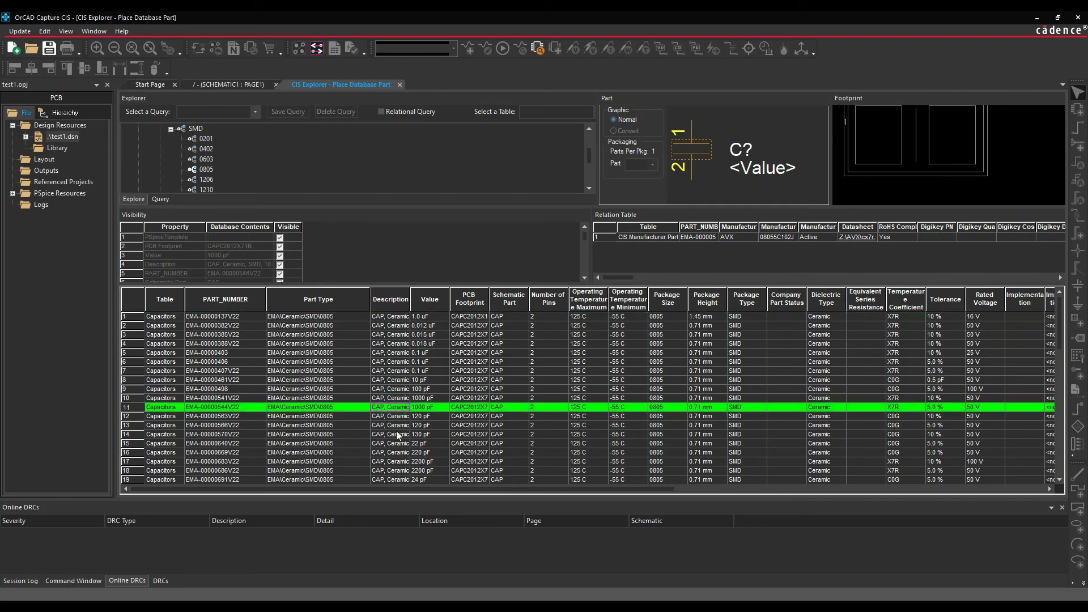
click(398, 434)
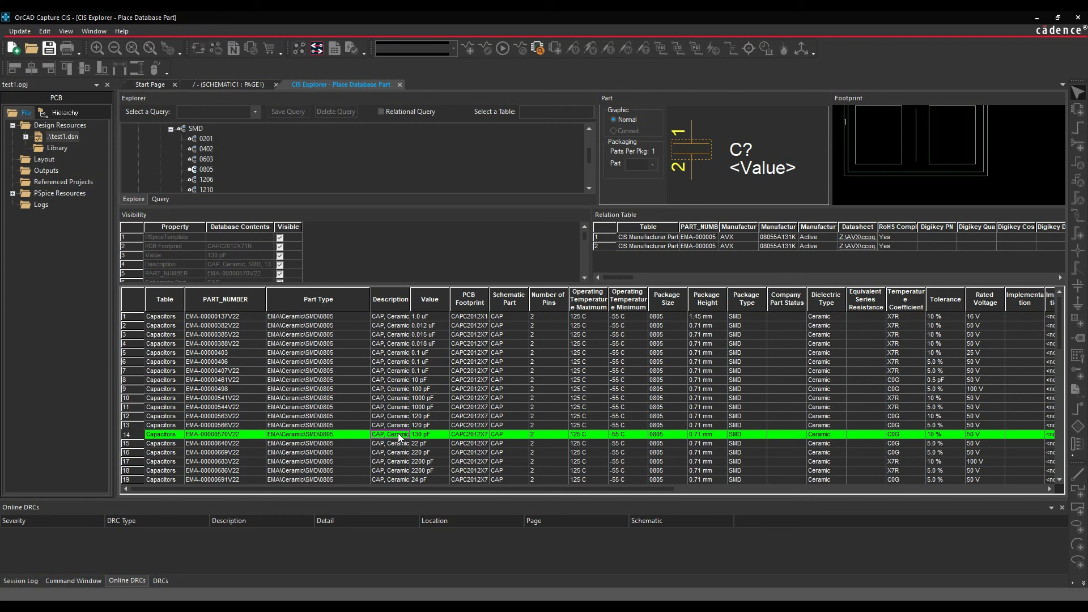